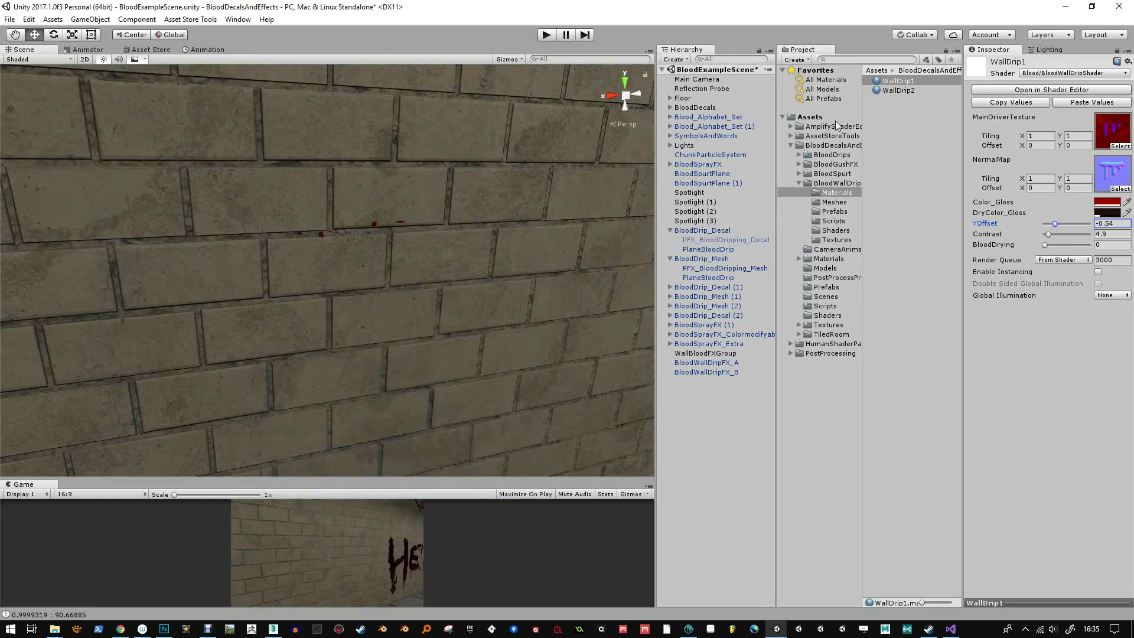
Tune WallDrip1's YOffset, BloodDrying and Contrast, reaching Contrast 8.1 and YOffset -0.08
{"action": "left_click", "coordinate": [723, 354]}
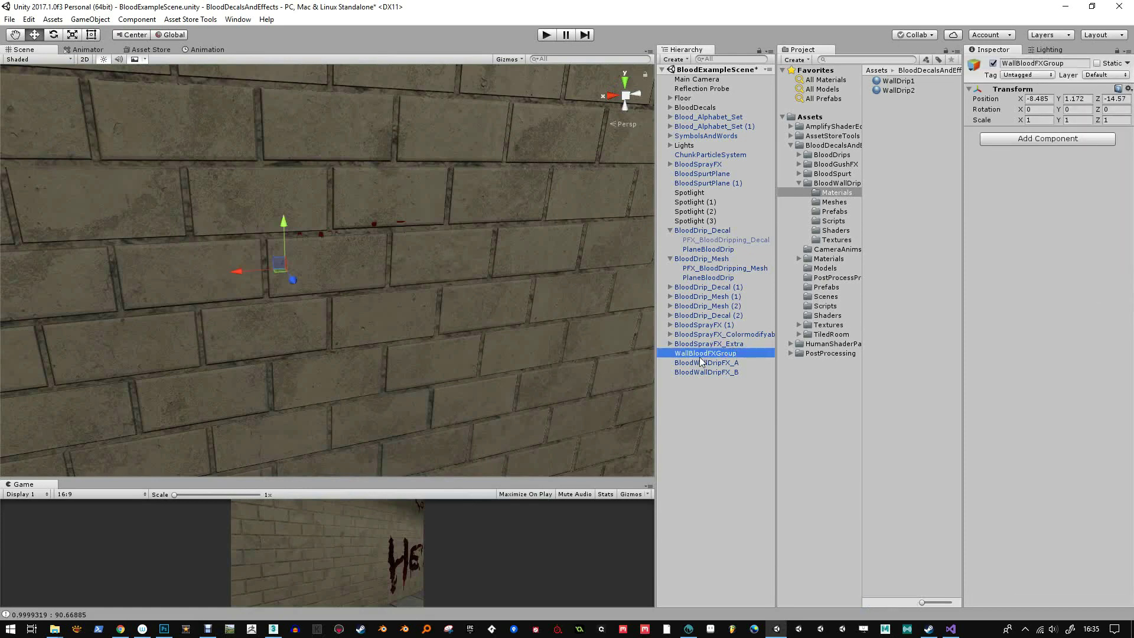
{"action": "left_click_drag", "start_coordinate": [398, 221], "coordinate": [390, 232], "text": "alt"}
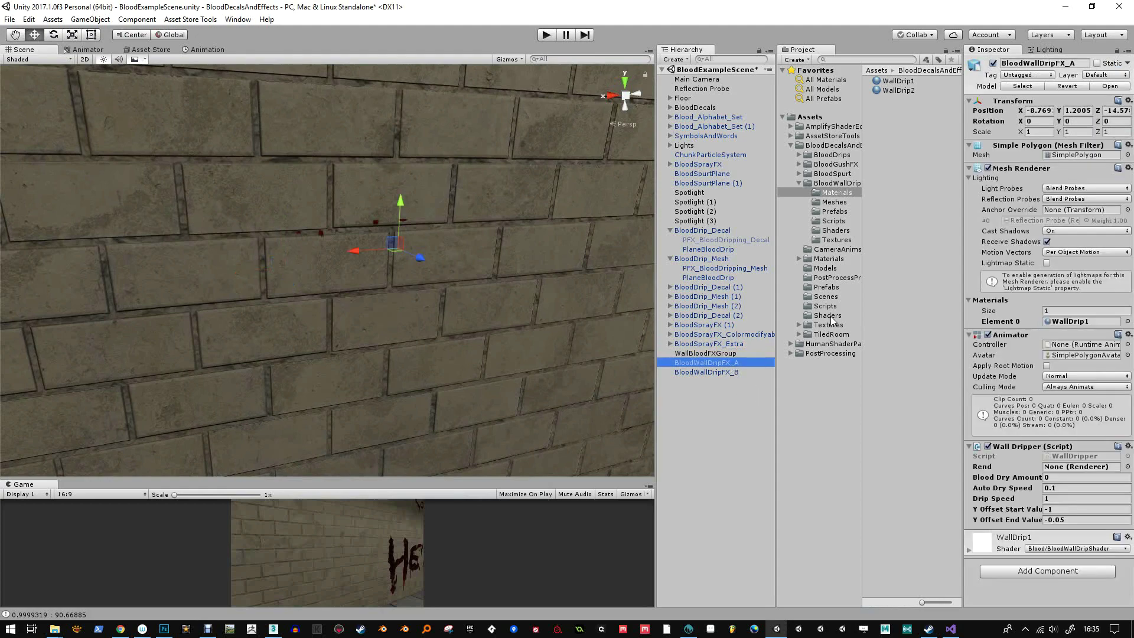
{"action": "left_click", "coordinate": [729, 363]}
{"action": "left_click", "coordinate": [897, 80]}
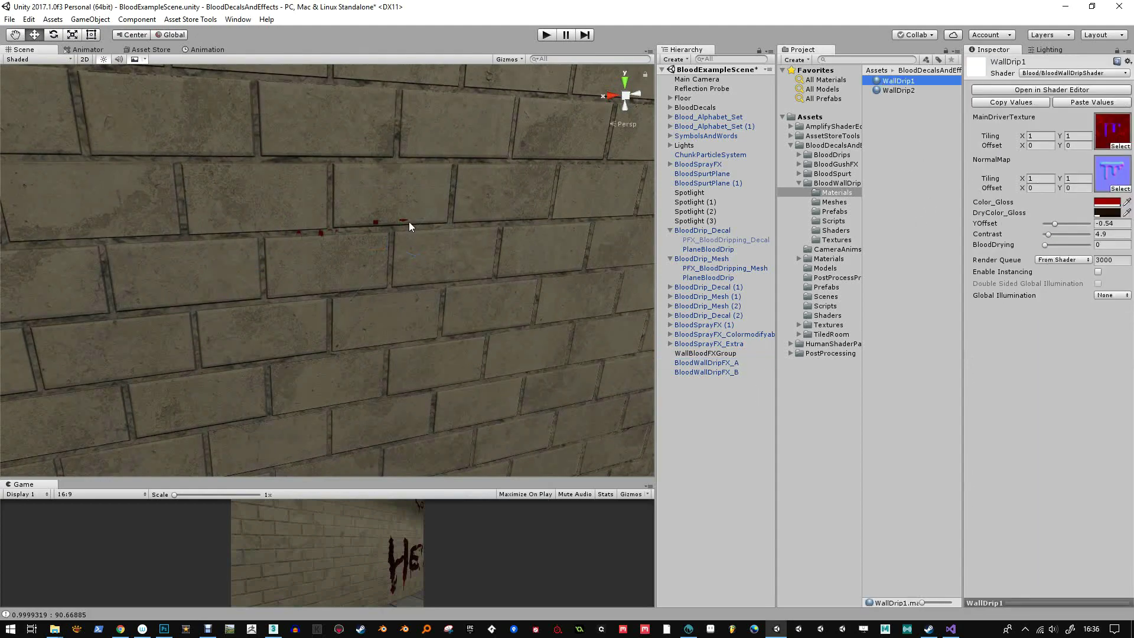
{"action": "left_click_drag", "start_coordinate": [1066, 225], "coordinate": [1063, 221]}
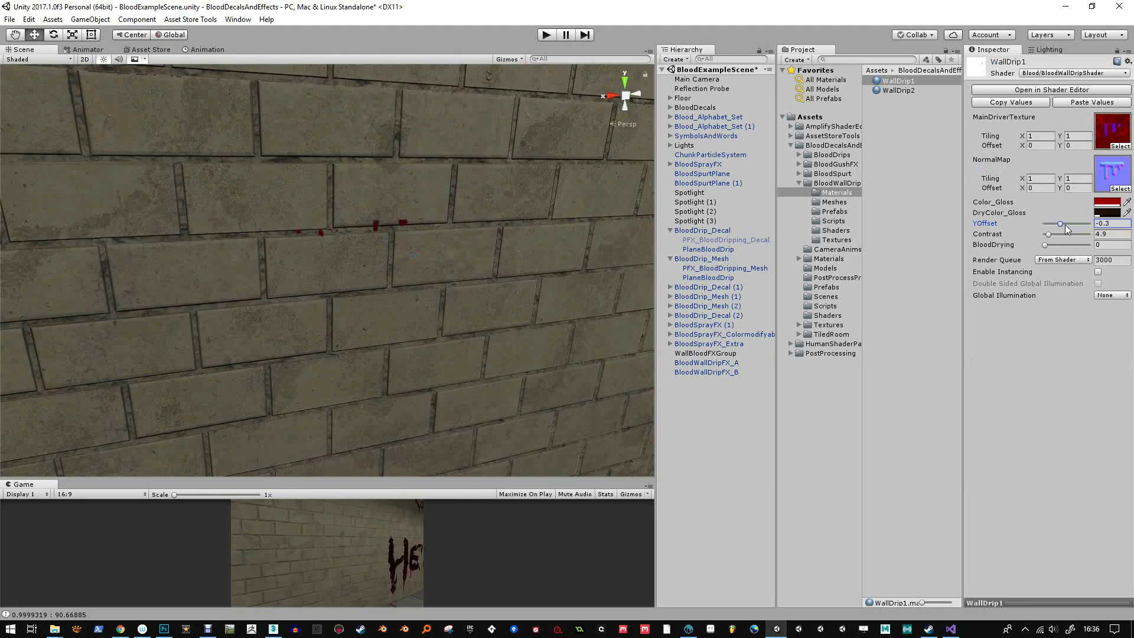
{"action": "left_click_drag", "start_coordinate": [1064, 225], "coordinate": [1085, 246]}
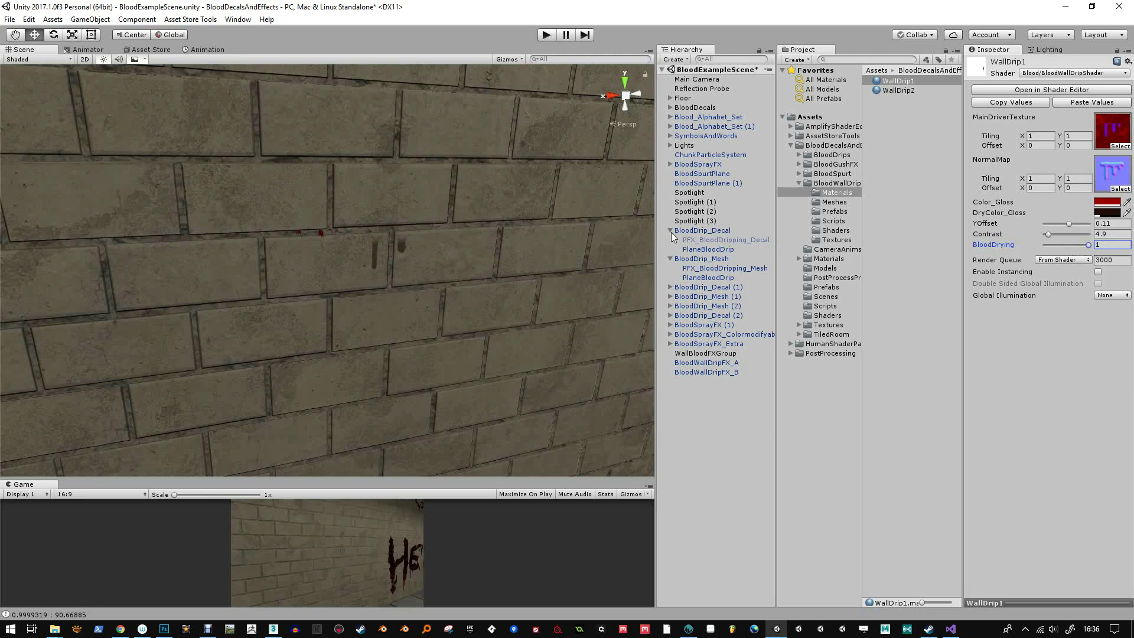
{"action": "left_click_drag", "start_coordinate": [1089, 249], "coordinate": [1051, 234]}
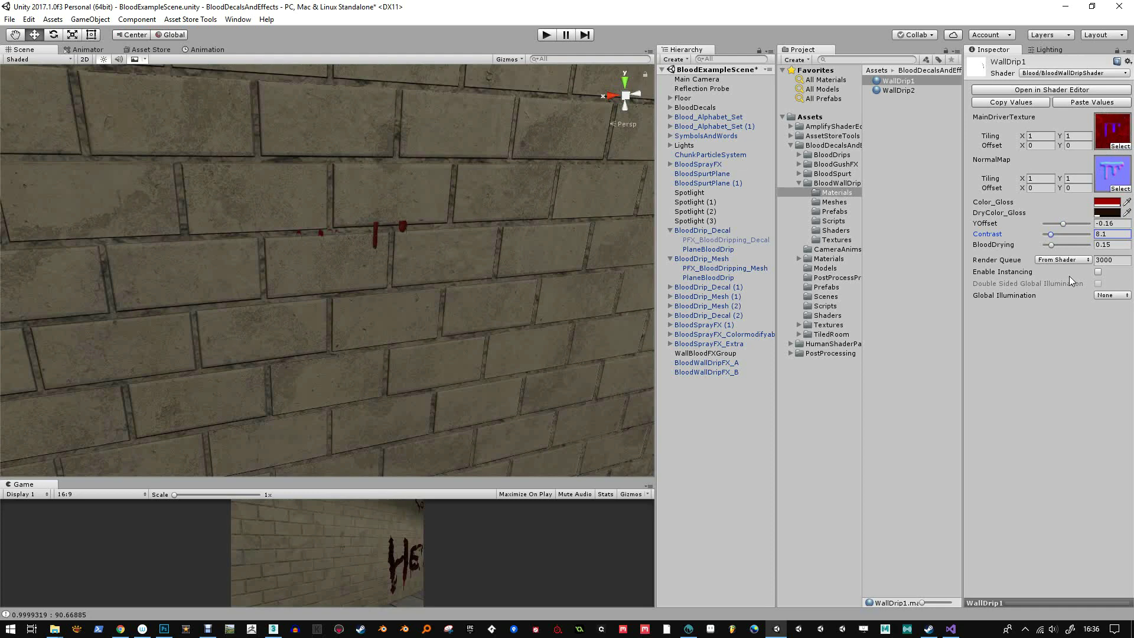
Stretch BloodWallDripFX_A taller along Y and move it down the wall
{"action": "left_click_drag", "start_coordinate": [1064, 221], "coordinate": [1067, 222]}
{"action": "left_click", "coordinate": [403, 233]}
{"action": "key", "text": "e"}
{"action": "key", "text": "r"}
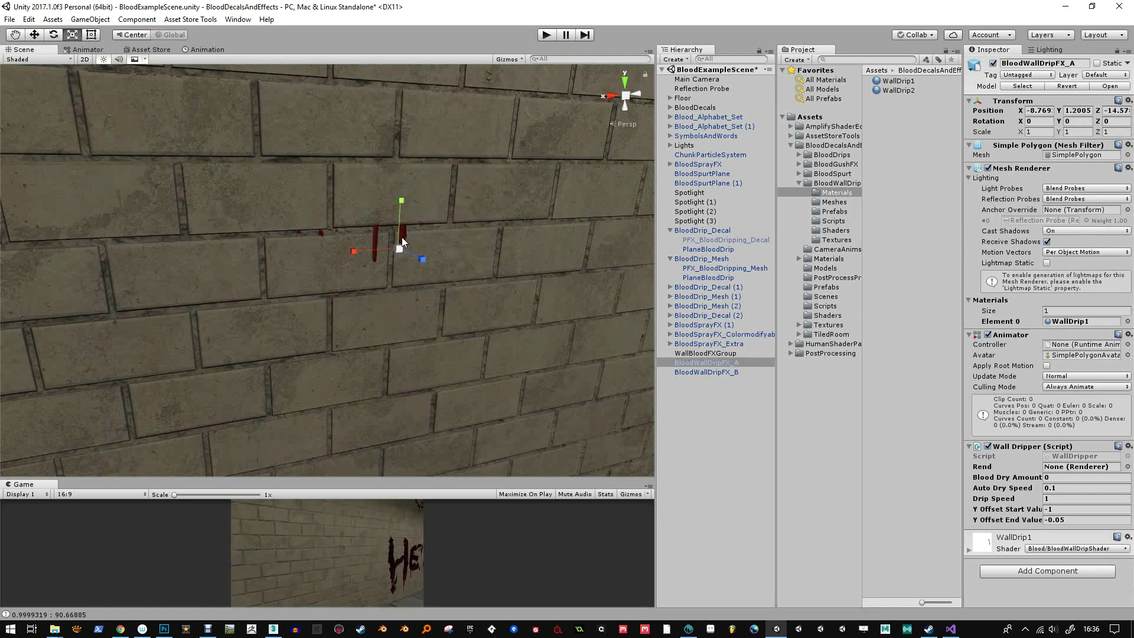
{"action": "left_click_drag", "start_coordinate": [400, 190], "coordinate": [400, 116]}
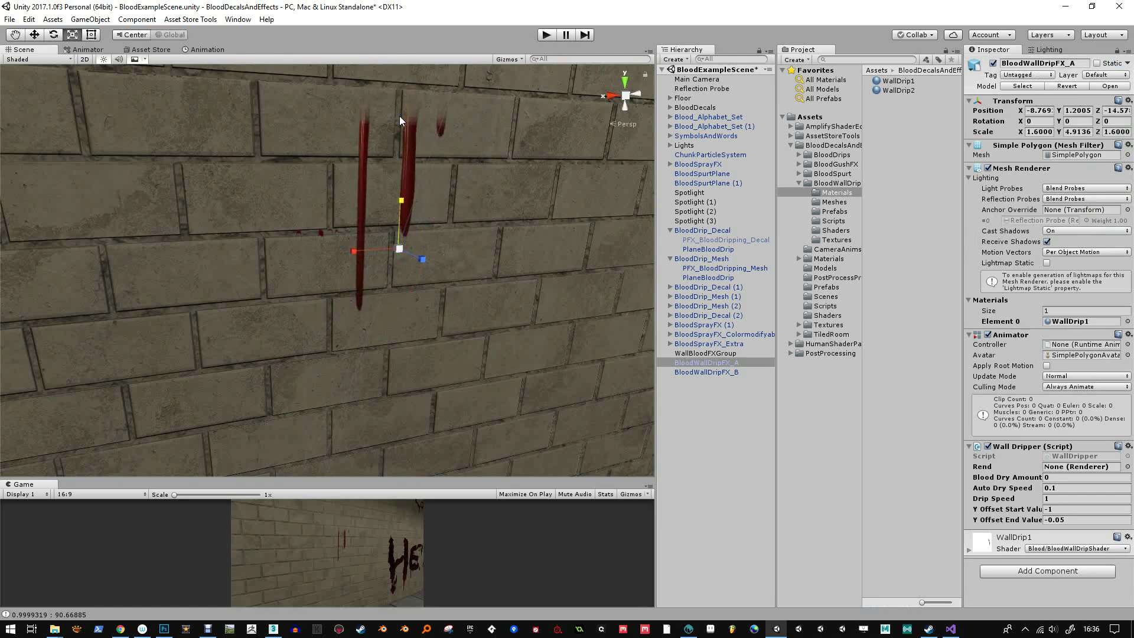
{"action": "key", "text": "w"}
{"action": "left_click_drag", "start_coordinate": [405, 207], "coordinate": [409, 288]}
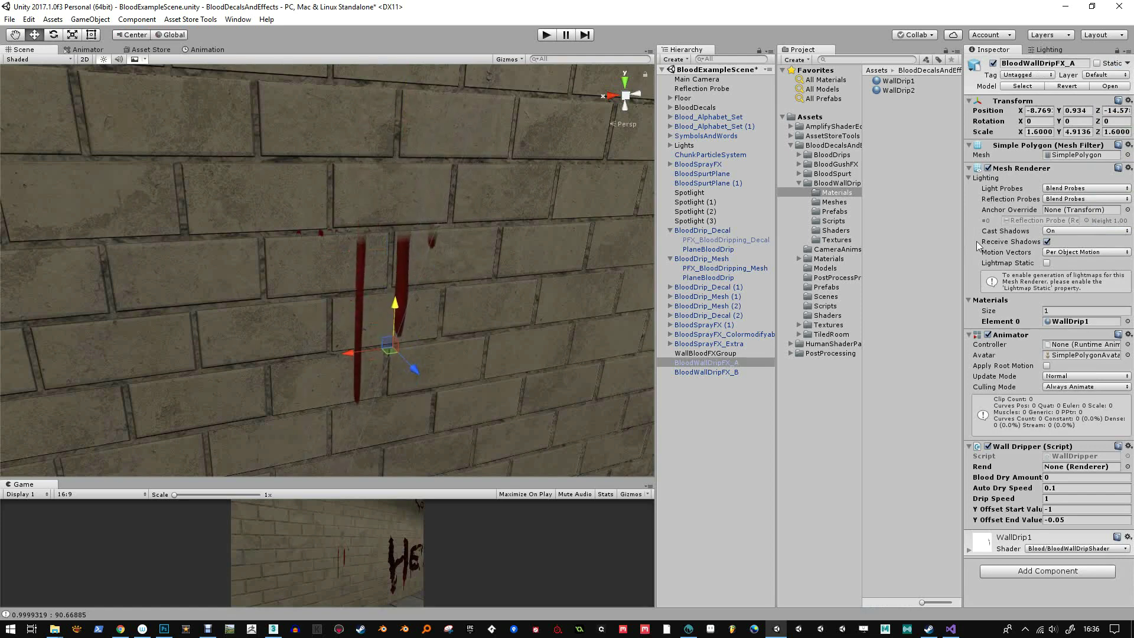
Retract WallDrip1's drips to small spots and lower BloodWallDripFX_A slightly
{"action": "left_click", "coordinate": [899, 81]}
{"action": "left_click_drag", "start_coordinate": [1057, 223], "coordinate": [1050, 222]}
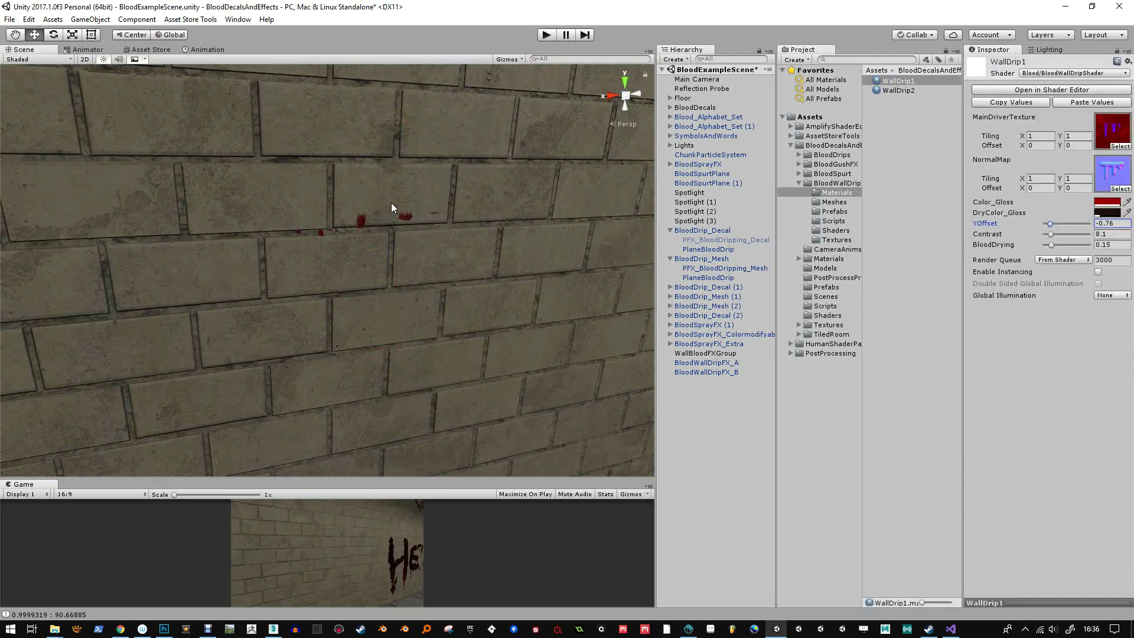
{"action": "left_click", "coordinate": [405, 216]}
{"action": "left_click_drag", "start_coordinate": [401, 297], "coordinate": [396, 311]}
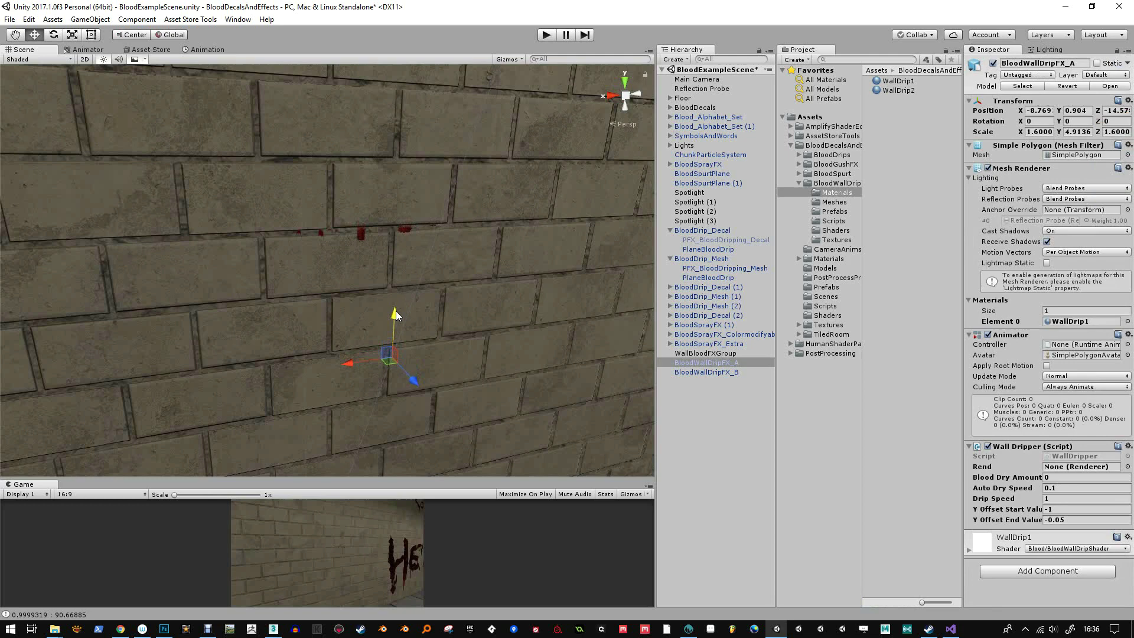
Stretch BloodWallDripFX_B taller along Y and move it down the wall
{"action": "left_click", "coordinate": [731, 377]}
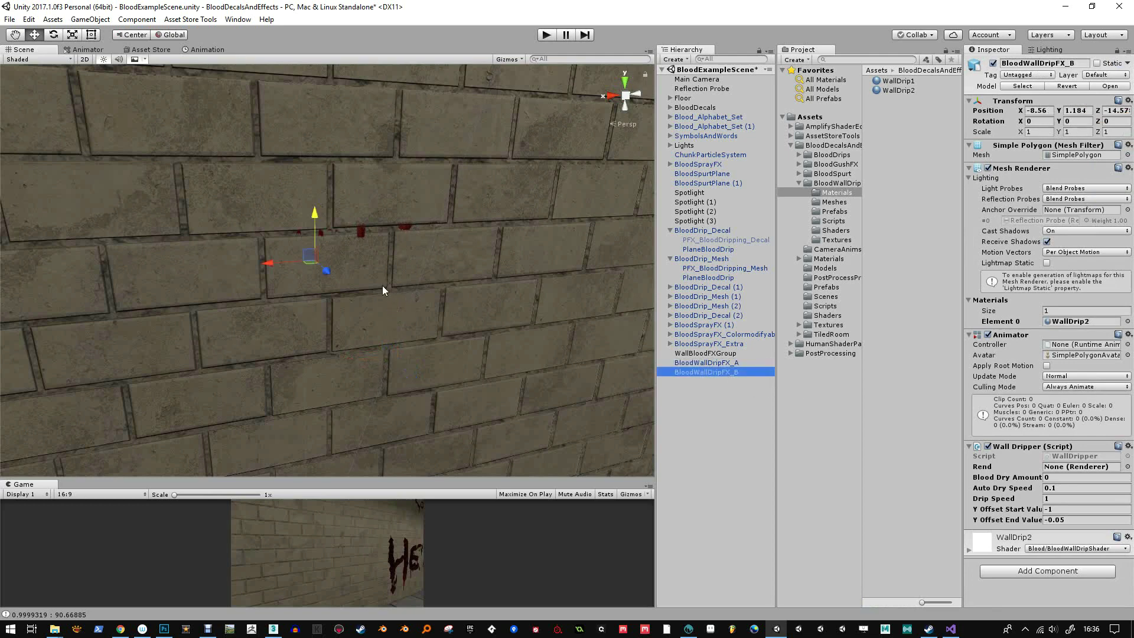
{"action": "key", "text": "r"}
{"action": "left_click_drag", "start_coordinate": [313, 231], "coordinate": [322, 123]}
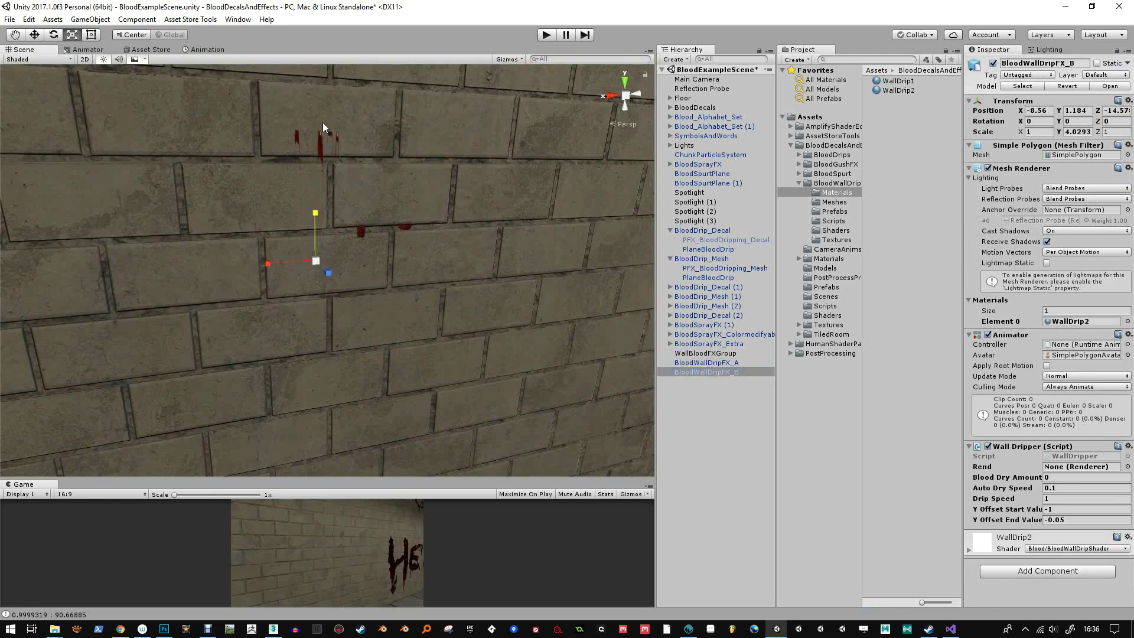
{"action": "key", "text": "w"}
{"action": "left_click_drag", "start_coordinate": [316, 228], "coordinate": [319, 258]}
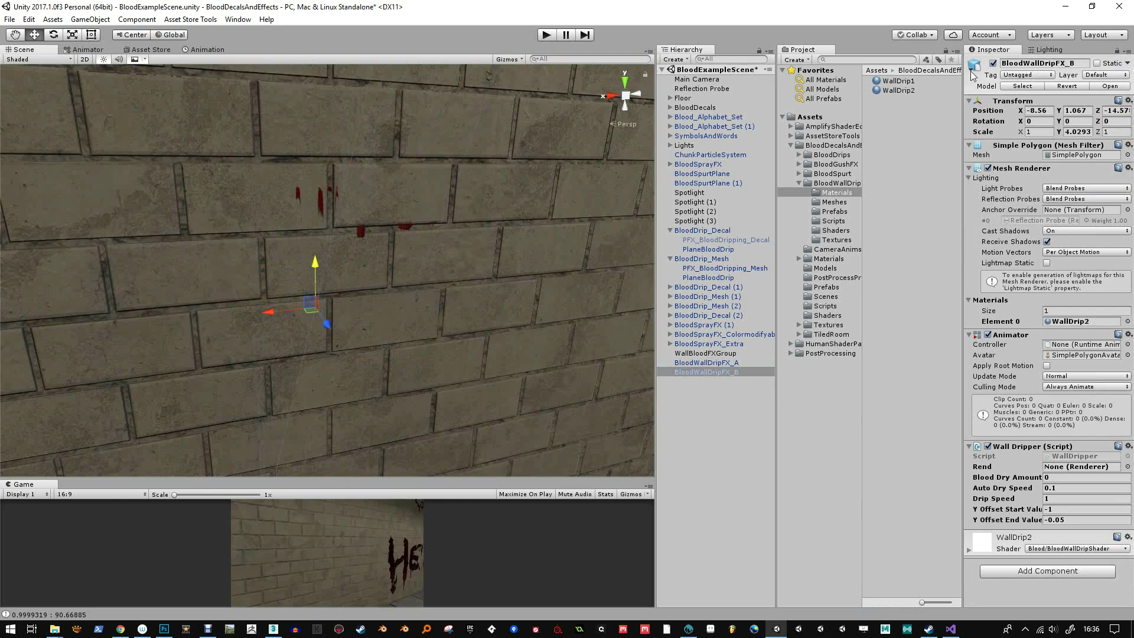
Retract WallDrip2's drips to YOffset -0.61 and slide BloodWallDripFX_B further down
{"action": "left_click", "coordinate": [899, 90]}
{"action": "left_click_drag", "start_coordinate": [1057, 223], "coordinate": [1059, 236]}
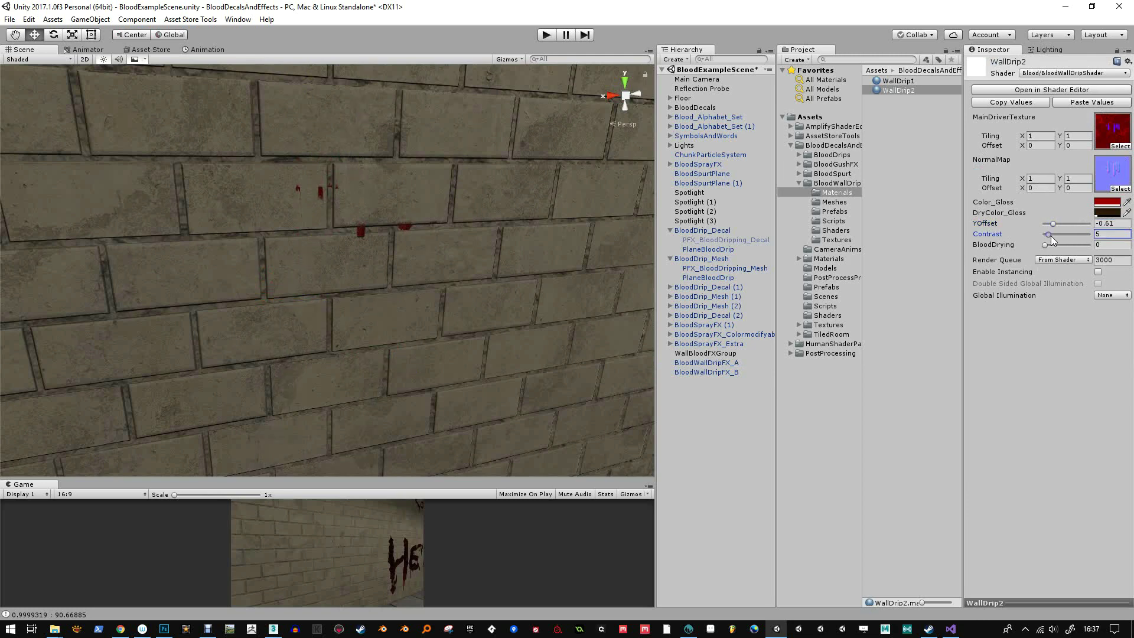
{"action": "left_click", "coordinate": [323, 188]}
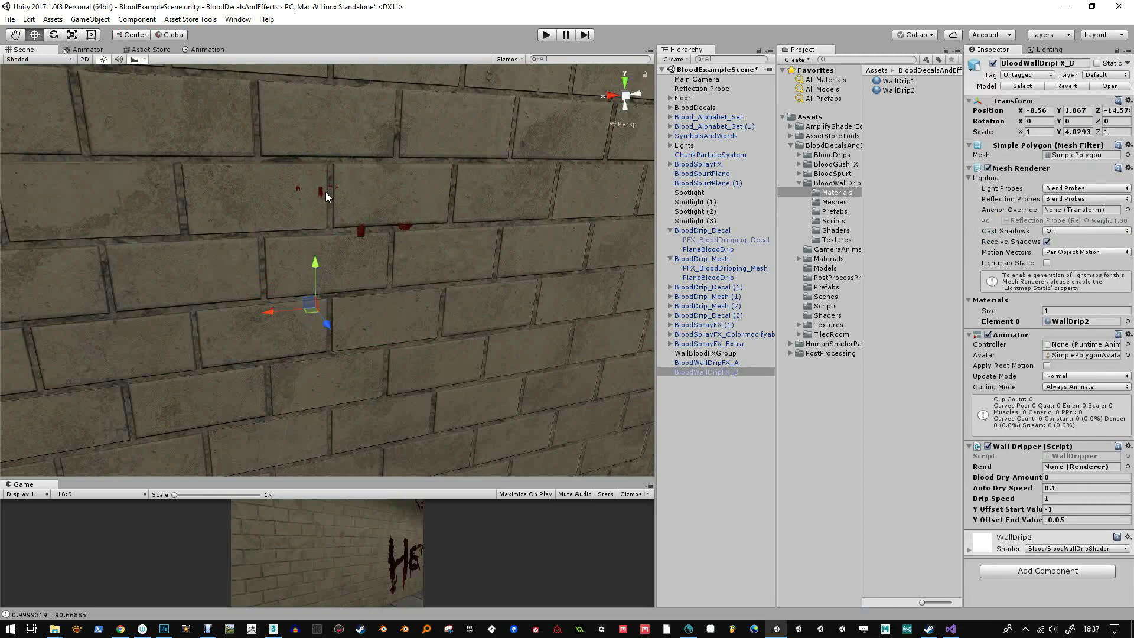
{"action": "mouse_move", "coordinate": [313, 263]}
{"action": "left_mouse_down"}
{"action": "mouse_move", "coordinate": [318, 289]}
{"action": "mouse_move", "coordinate": [393, 247]}
{"action": "left_mouse_up"}
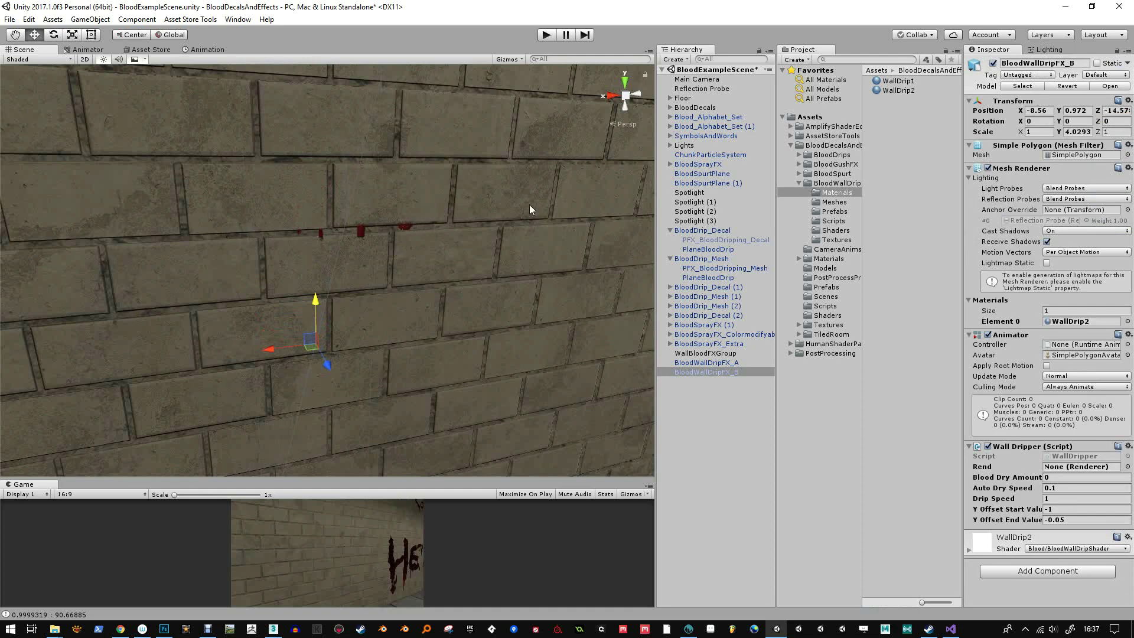
{"action": "left_click", "coordinate": [731, 365], "text": "ctrl"}
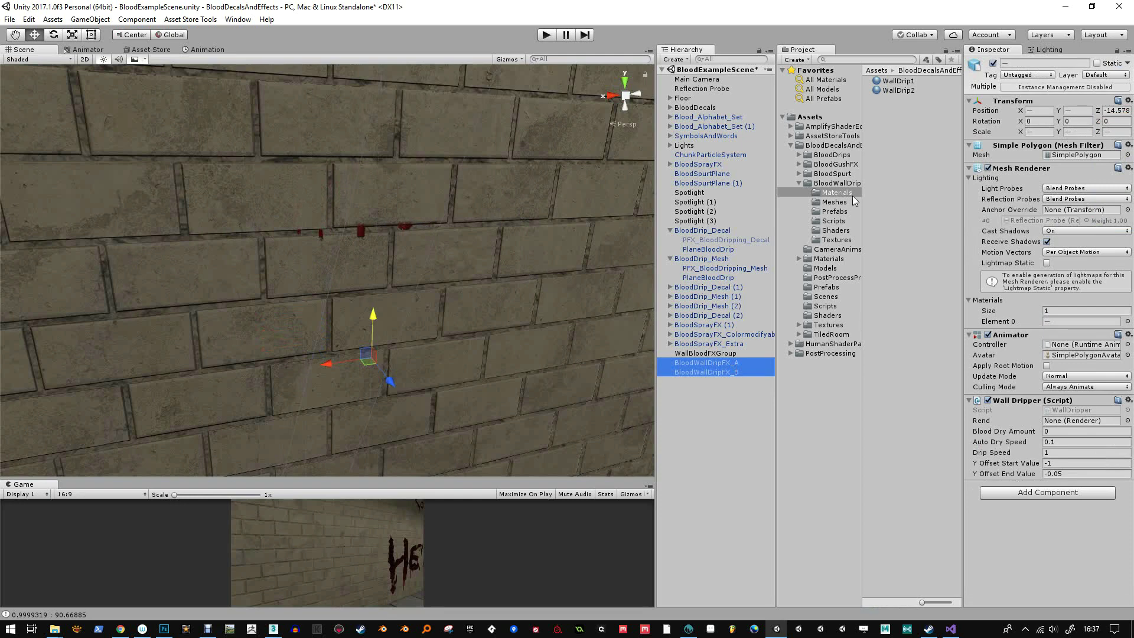
Extend WallDrip1's drips down the wall, bringing its YOffset to -0.06
{"action": "left_click", "coordinate": [891, 89]}
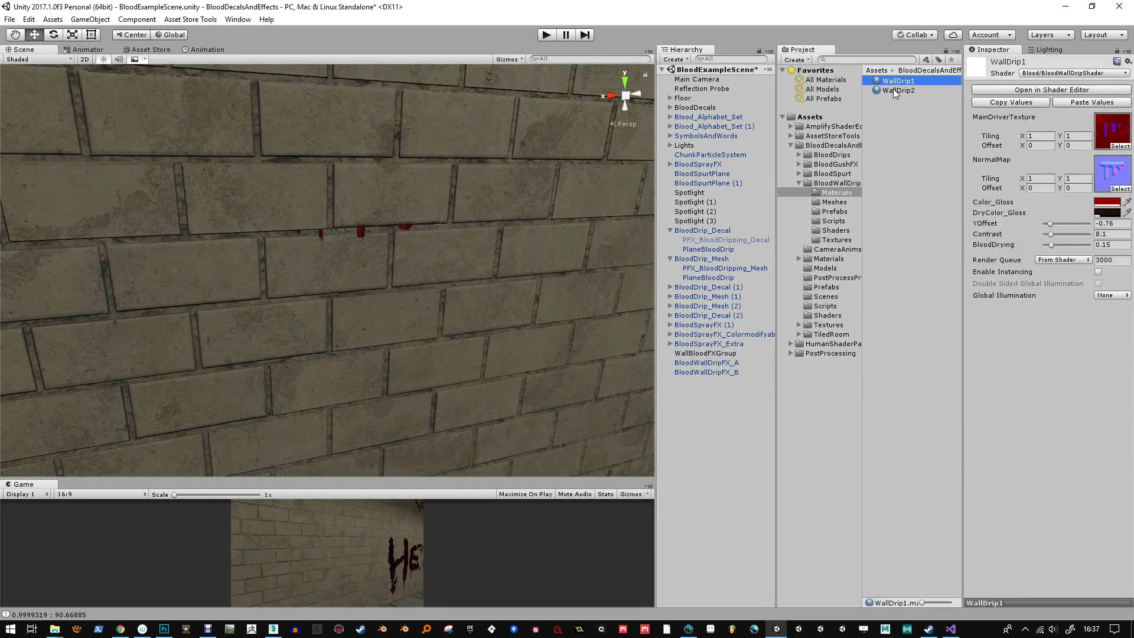
{"action": "left_click", "coordinate": [722, 364]}
{"action": "left_click", "coordinate": [720, 364]}
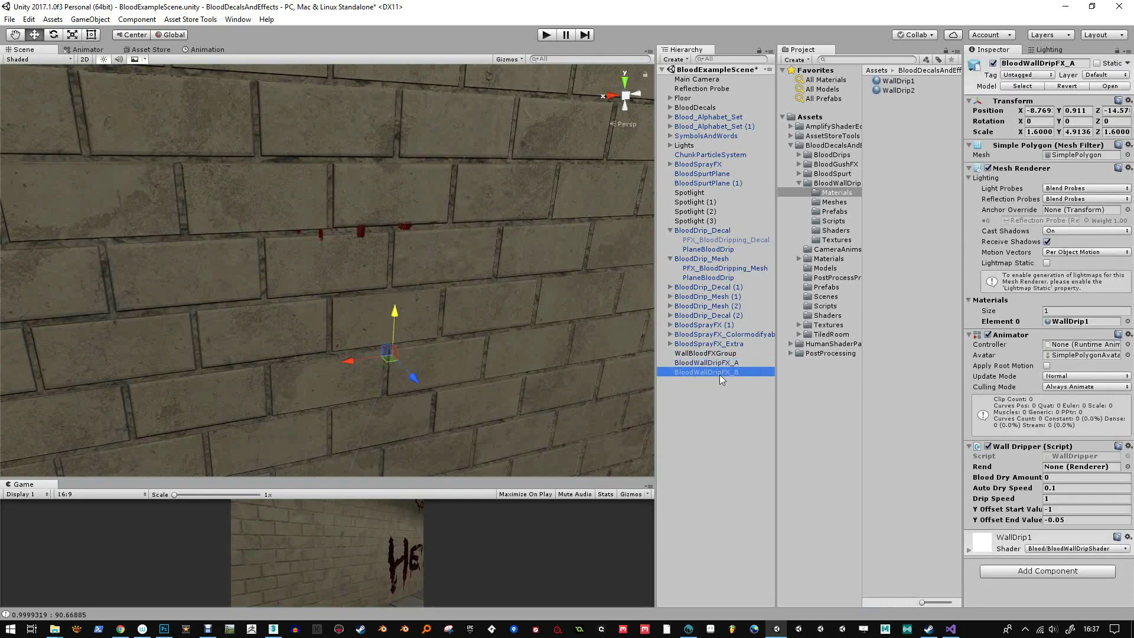
{"action": "left_click", "coordinate": [895, 81]}
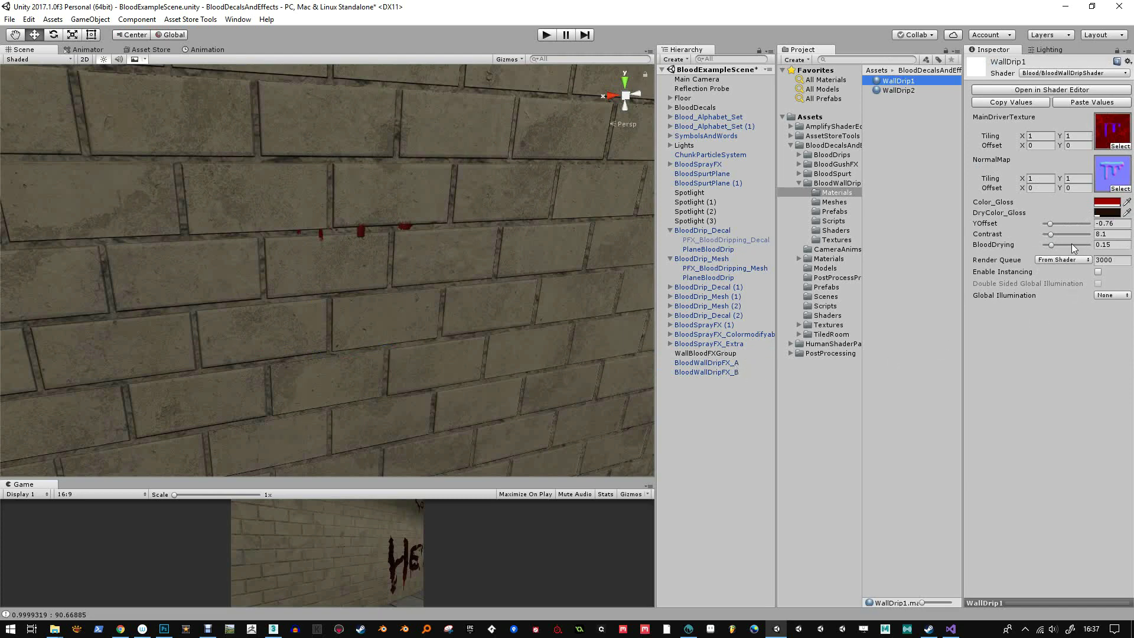
{"action": "left_click_drag", "start_coordinate": [1050, 223], "coordinate": [1065, 222]}
{"action": "left_click", "coordinate": [693, 363]}
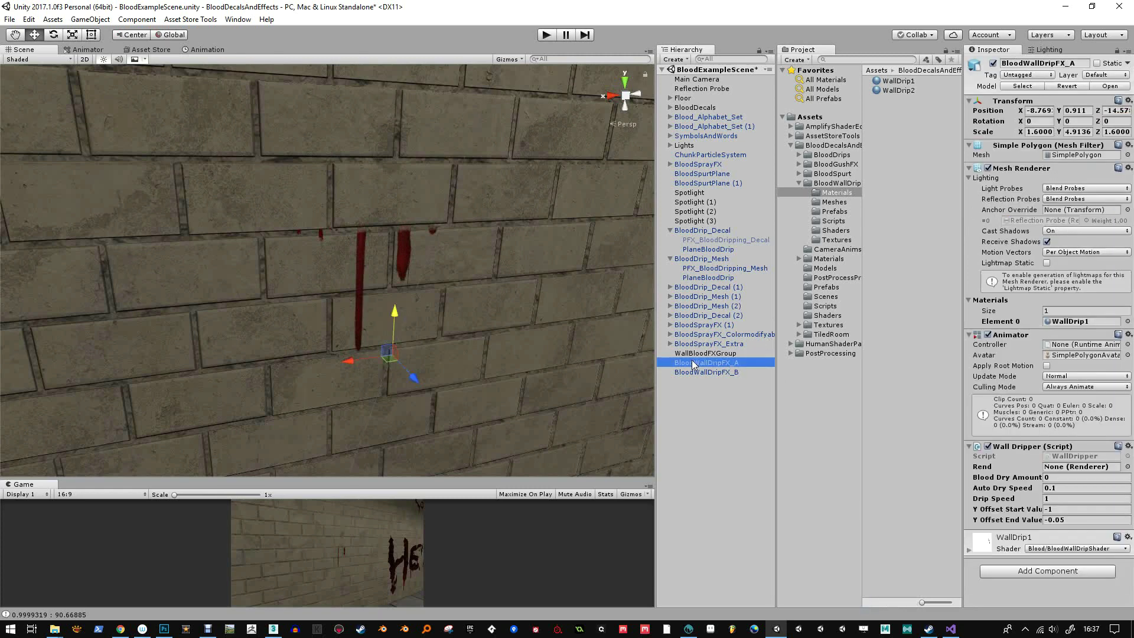
{"action": "left_click", "coordinate": [358, 356]}
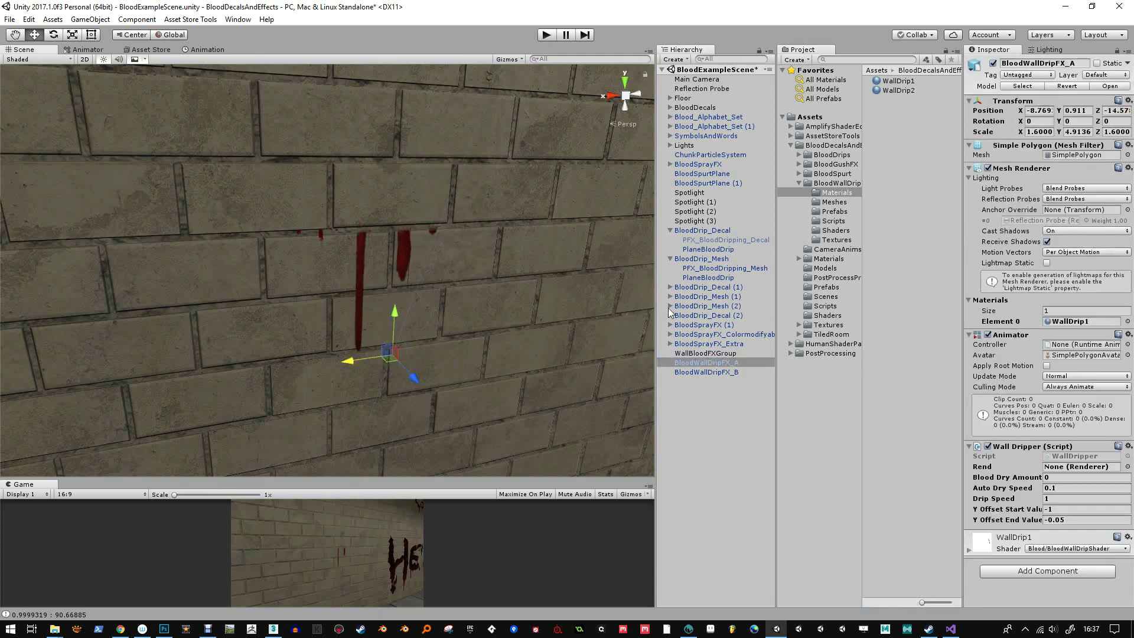
{"action": "left_click", "coordinate": [902, 82]}
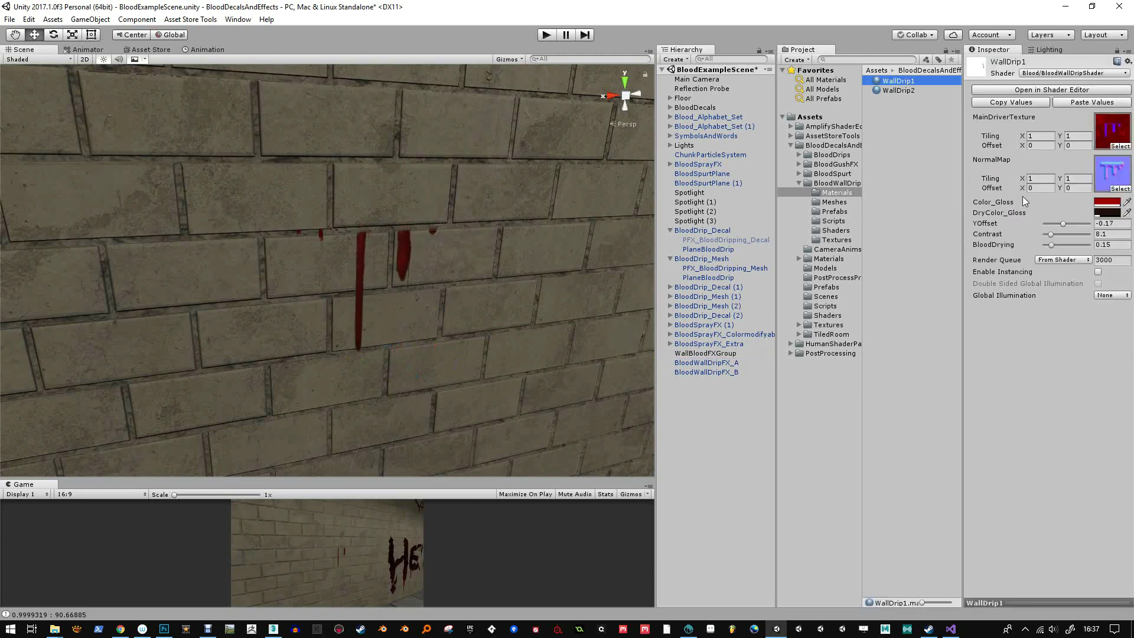
{"action": "left_click_drag", "start_coordinate": [1061, 225], "coordinate": [1066, 224]}
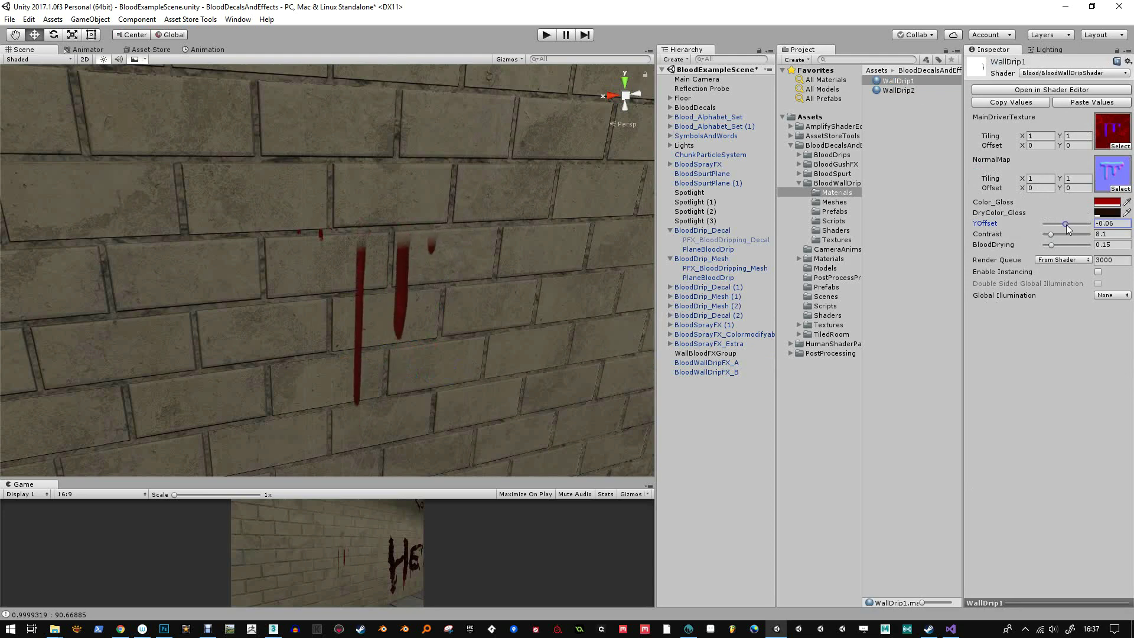
Set BloodWallDripFX_A's Wall Dripper Y Offset to start at -0.76 and end at 0
{"action": "left_click", "coordinate": [732, 362]}
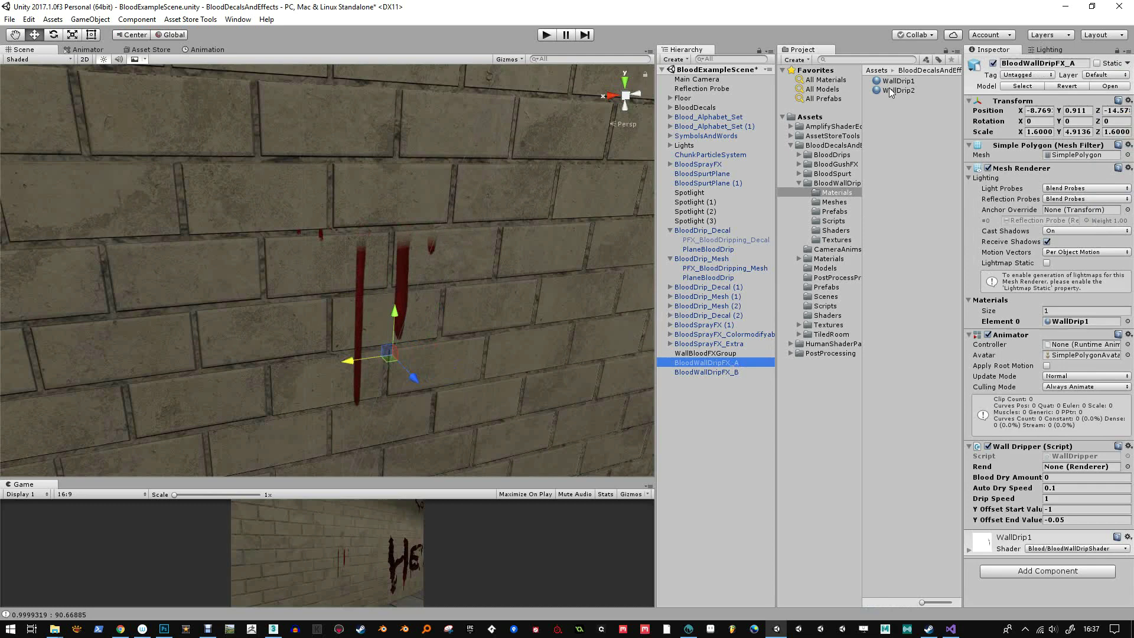
{"action": "left_click", "coordinate": [1055, 507]}
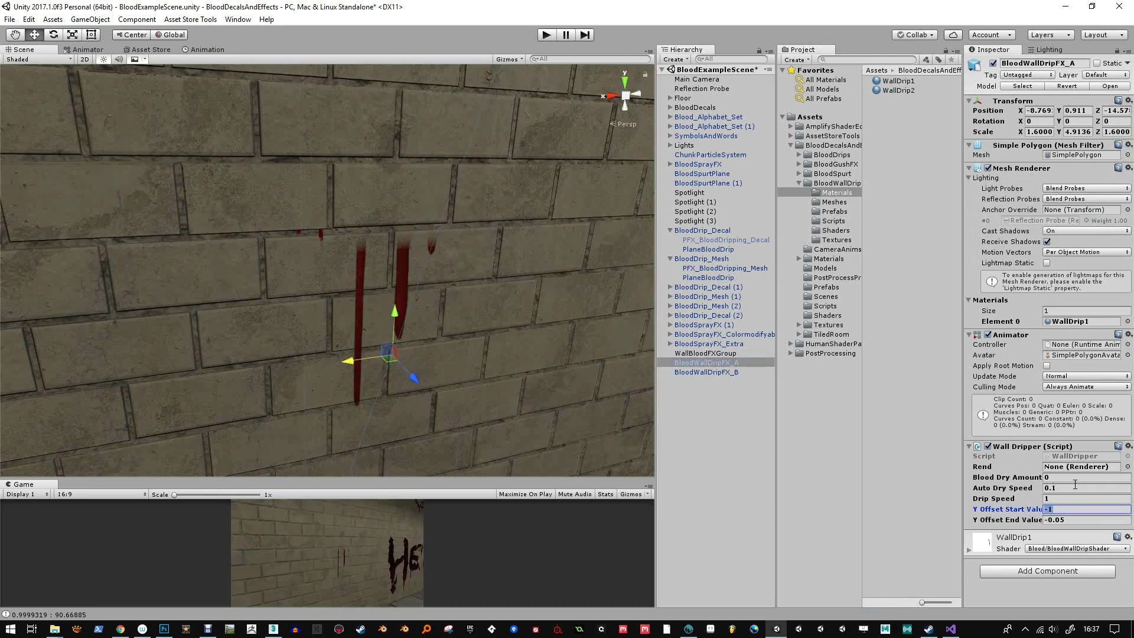
{"action": "type", "text": "-.76"}
{"action": "key", "text": "Tab"}
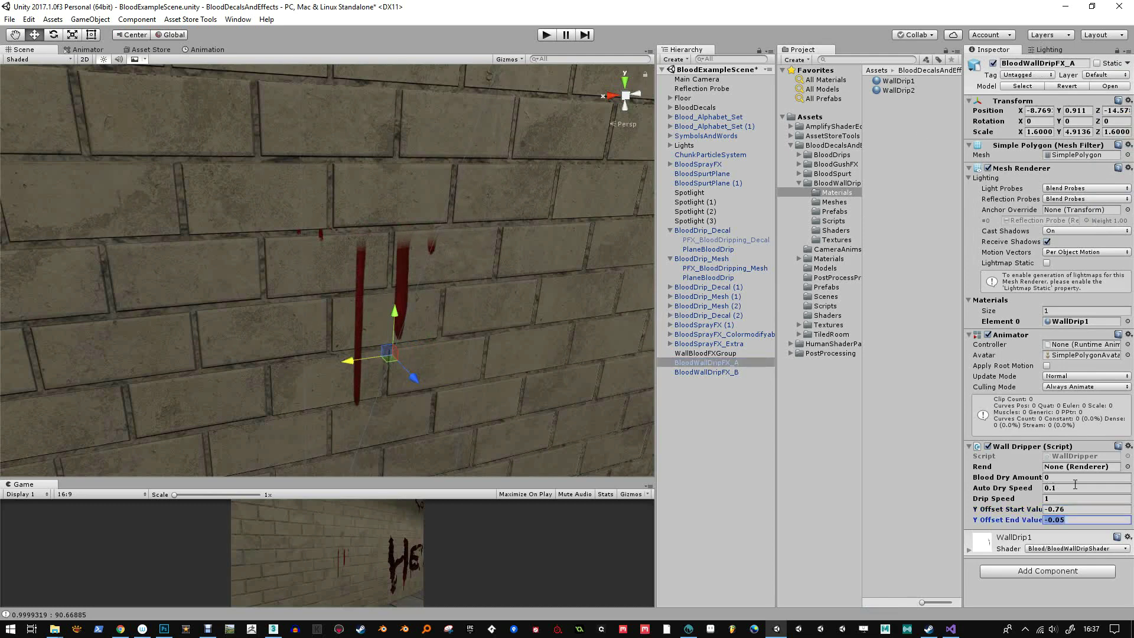
{"action": "type", "text": "0"}
Retract WallDrip1's drips and extend WallDrip2's drips using their YOffset sliders
{"action": "left_click", "coordinate": [897, 81]}
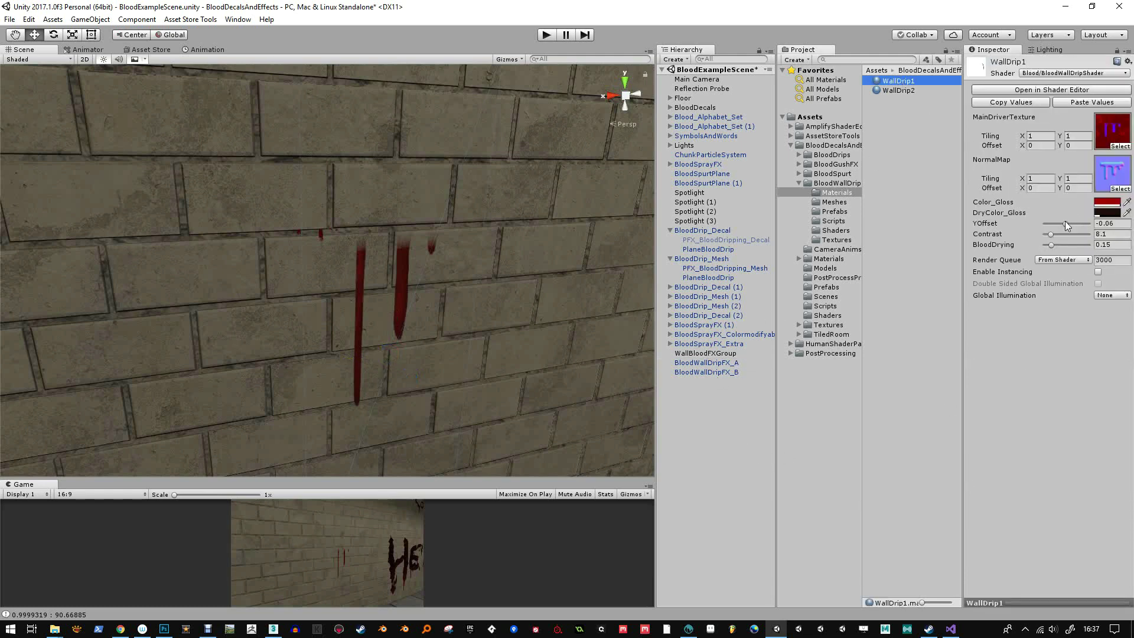
{"action": "left_click_drag", "start_coordinate": [1065, 223], "coordinate": [1057, 221]}
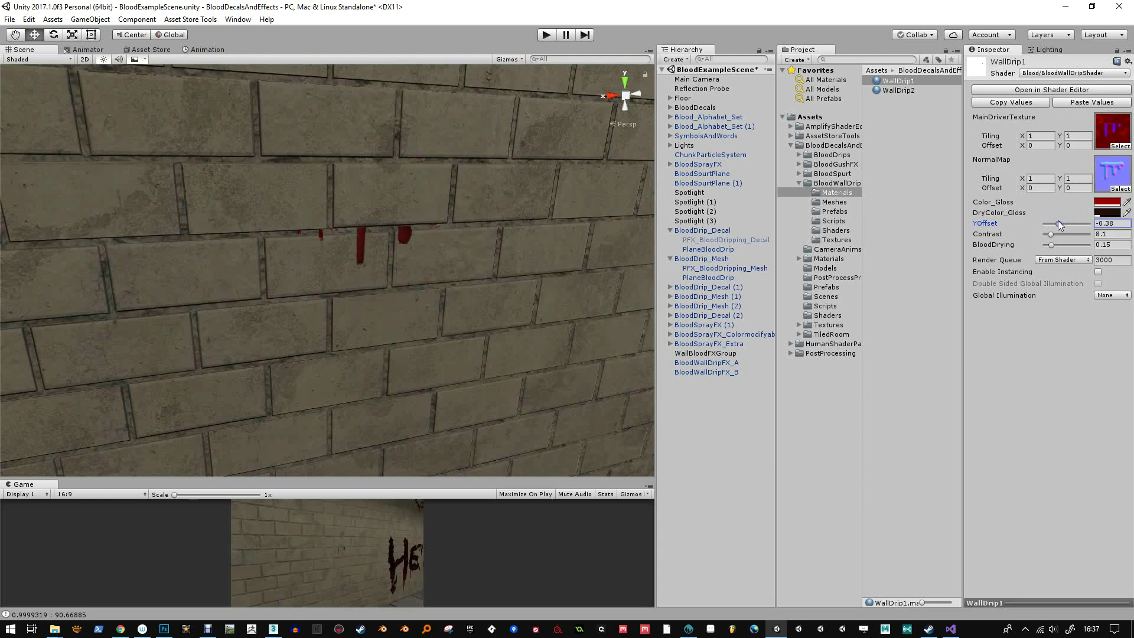
{"action": "left_click", "coordinate": [892, 89]}
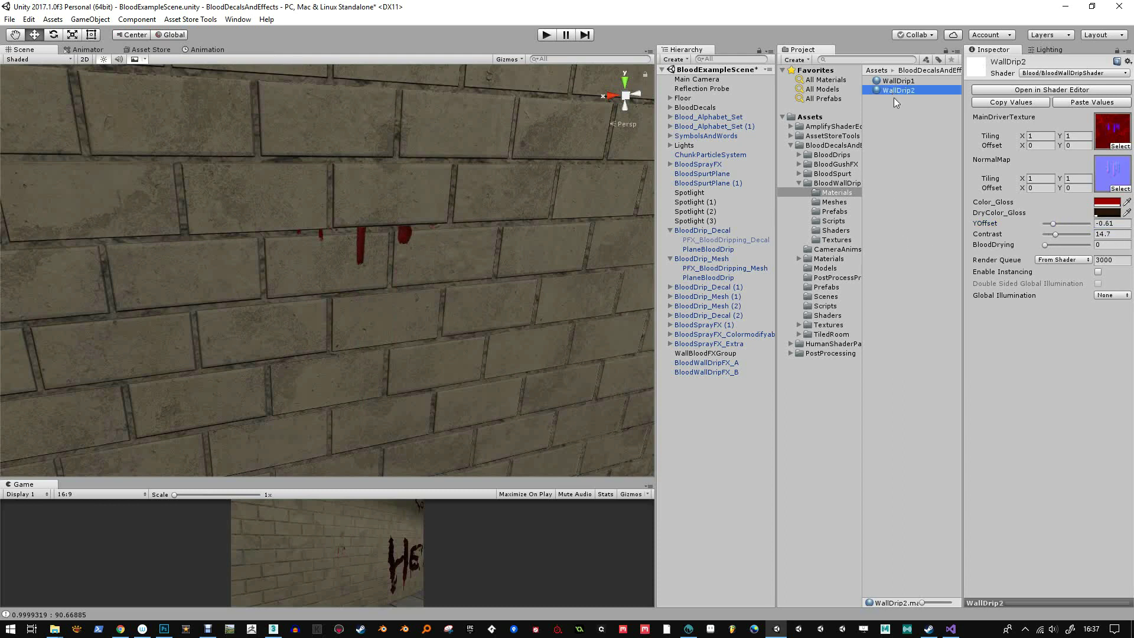
{"action": "left_click", "coordinate": [1054, 224]}
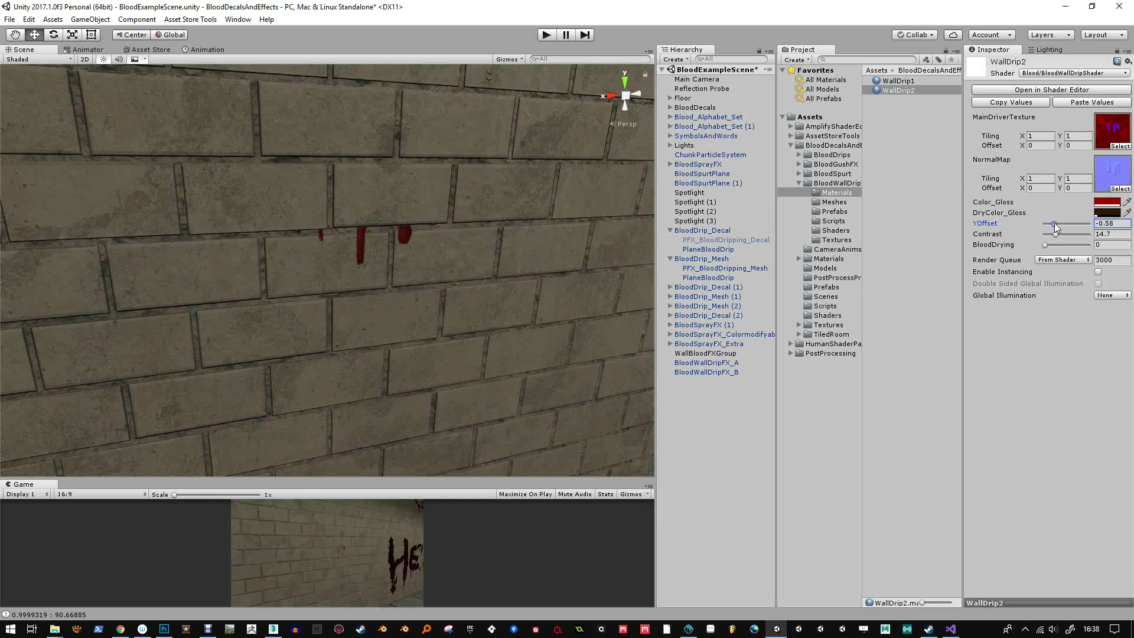
{"action": "left_click_drag", "start_coordinate": [1055, 222], "coordinate": [1066, 224]}
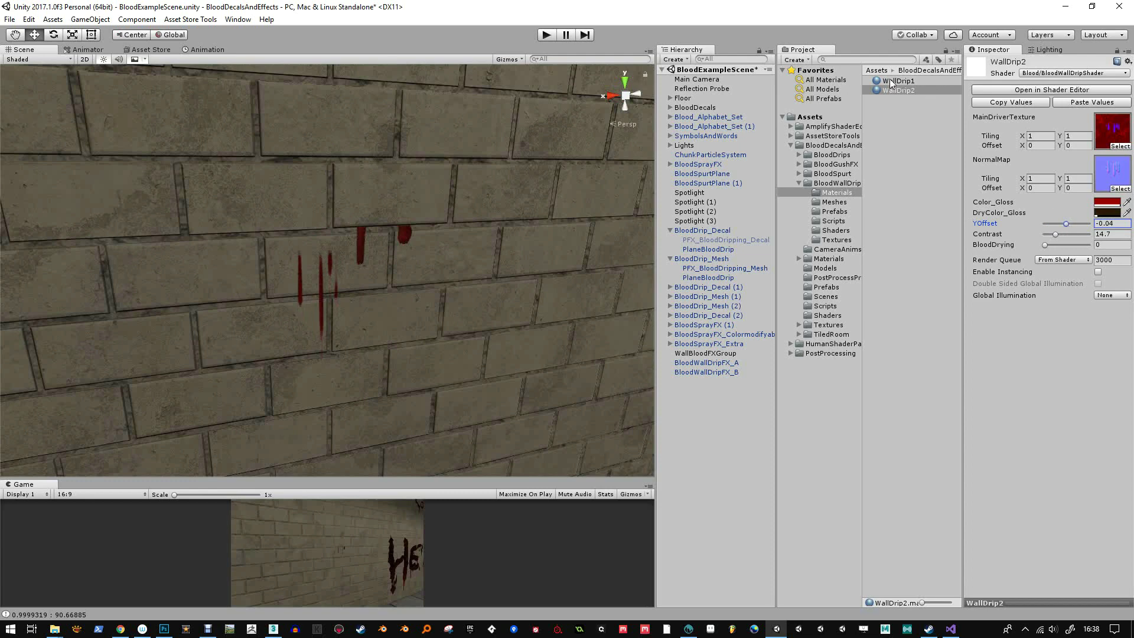
Give BloodWallDripFX_B Y offset -0.7 to 0, drip speed 0.8, auto dry speed 0.2
{"action": "left_click", "coordinate": [707, 372]}
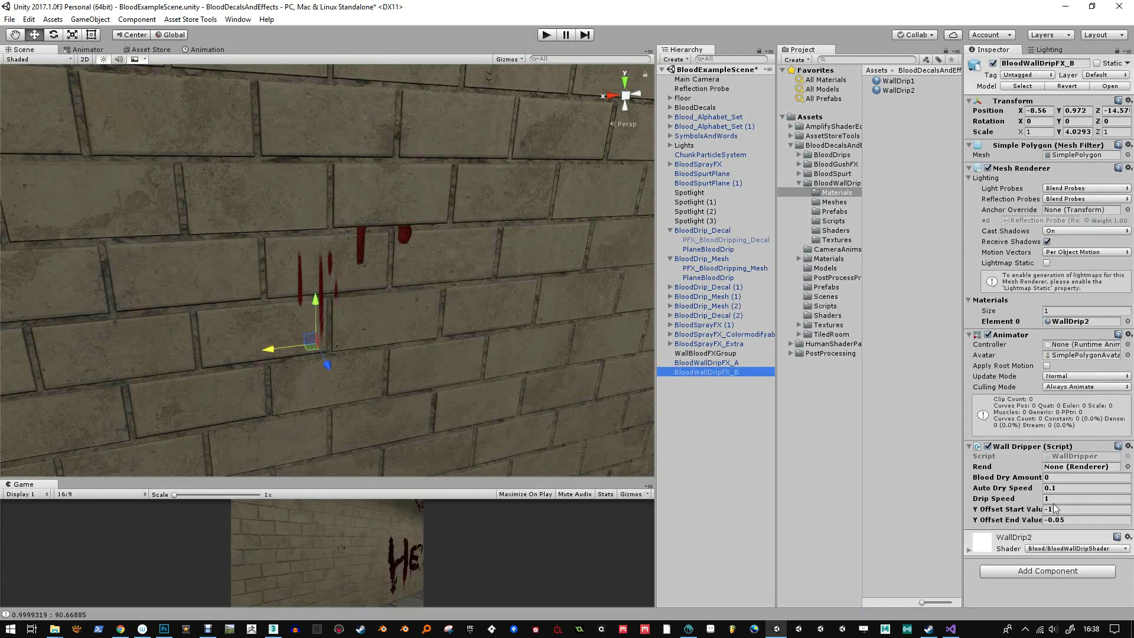
{"action": "left_click", "coordinate": [1054, 507]}
{"action": "type", "text": "-.7"}
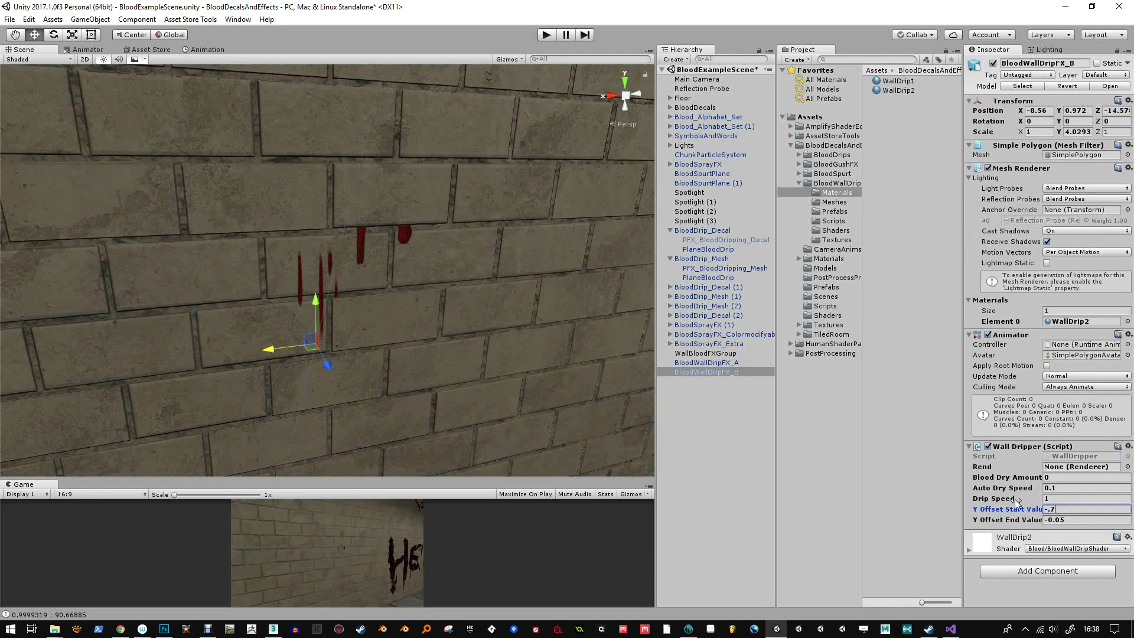
{"action": "key", "text": "Tab"}
{"action": "type", "text": "0"}
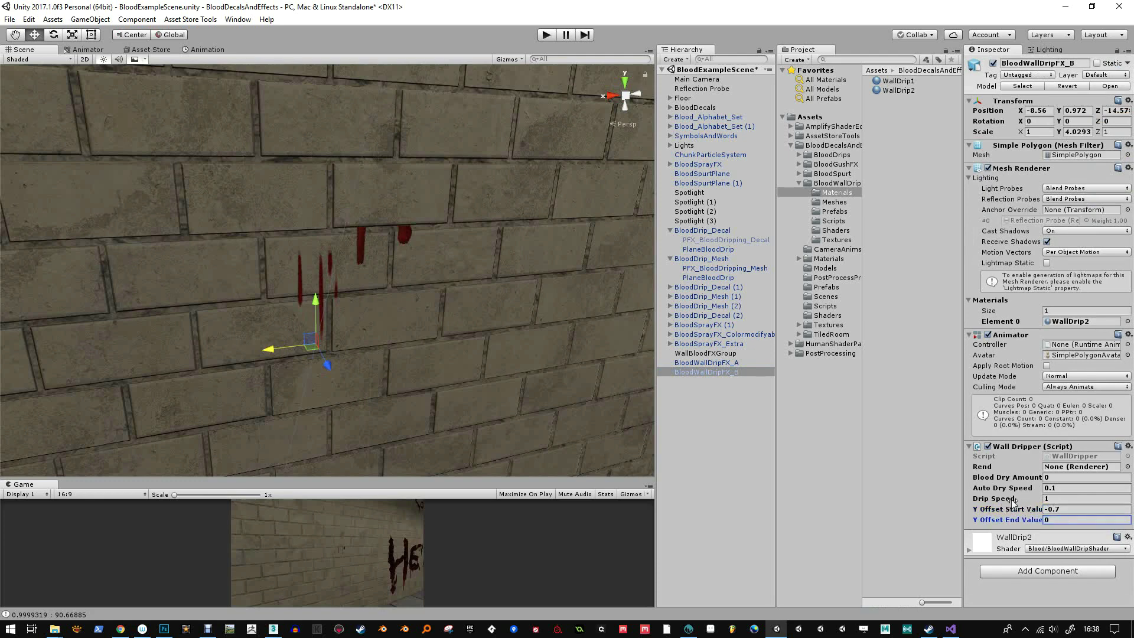
{"action": "left_click", "coordinate": [1053, 498]}
{"action": "type", "text": ".8"}
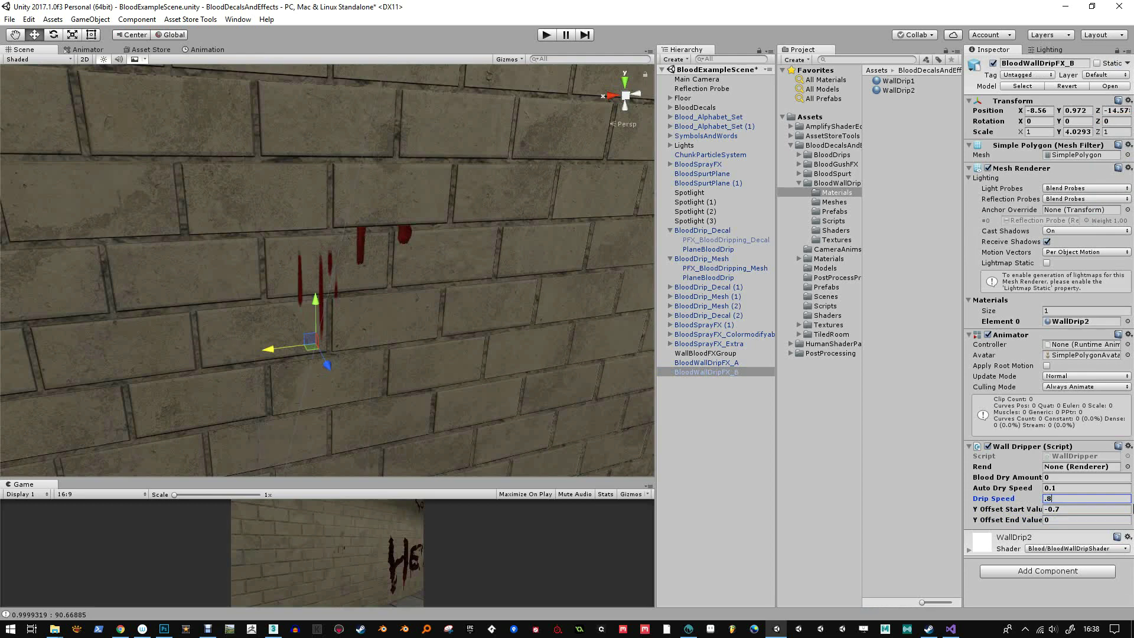
{"action": "key", "text": "Return"}
{"action": "left_click", "coordinate": [1052, 488]}
{"action": "type", "text": "0.2"}
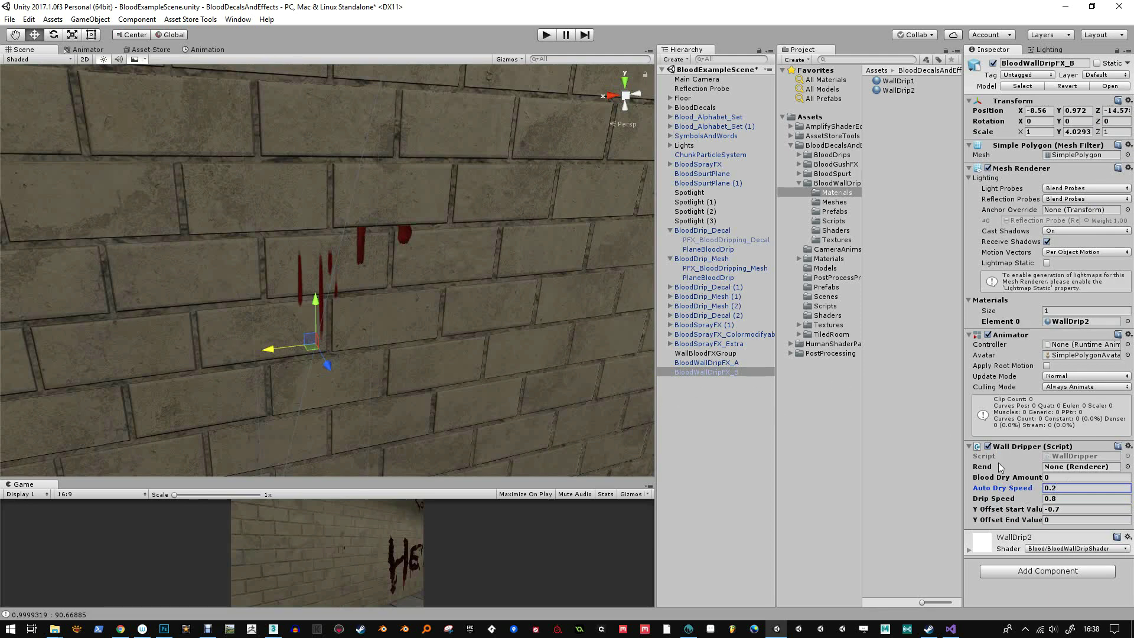
{"action": "mouse_move", "coordinate": [963, 482]}
{"action": "left_mouse_down"}
{"action": "mouse_move", "coordinate": [905, 483]}
{"action": "mouse_move", "coordinate": [998, 478]}
{"action": "mouse_move", "coordinate": [202, 474]}
{"action": "mouse_move", "coordinate": [846, 476]}
{"action": "mouse_move", "coordinate": [1131, 489]}
{"action": "left_mouse_up"}
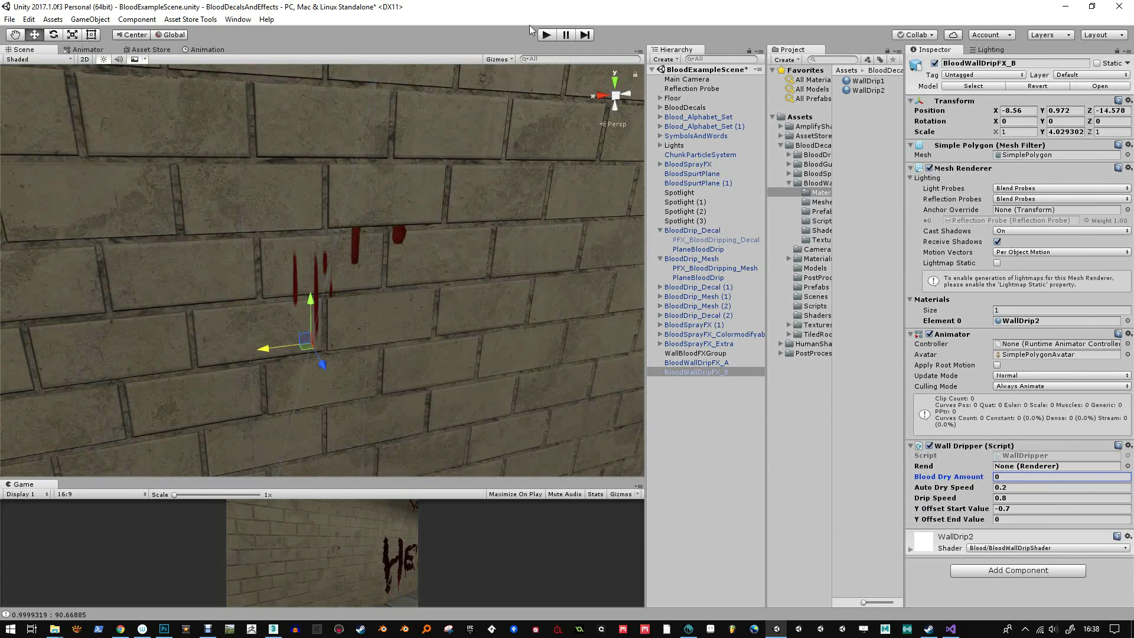
Play the scene, deselect everything, and orbit around the animating wall drips
{"action": "left_click", "coordinate": [547, 36]}
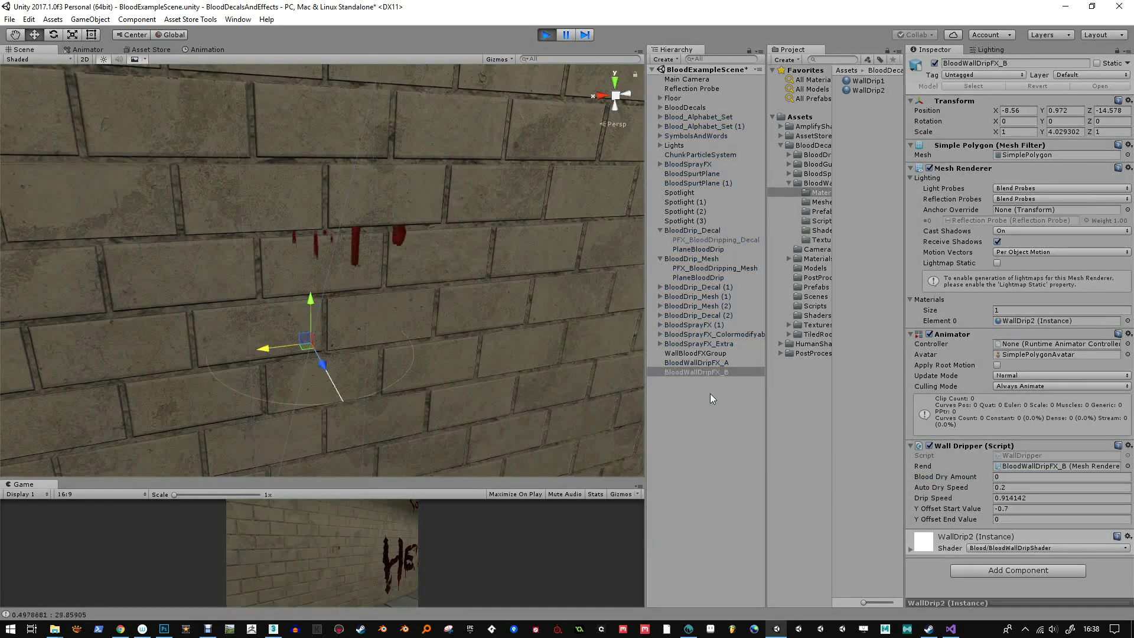
{"action": "left_click", "coordinate": [722, 438]}
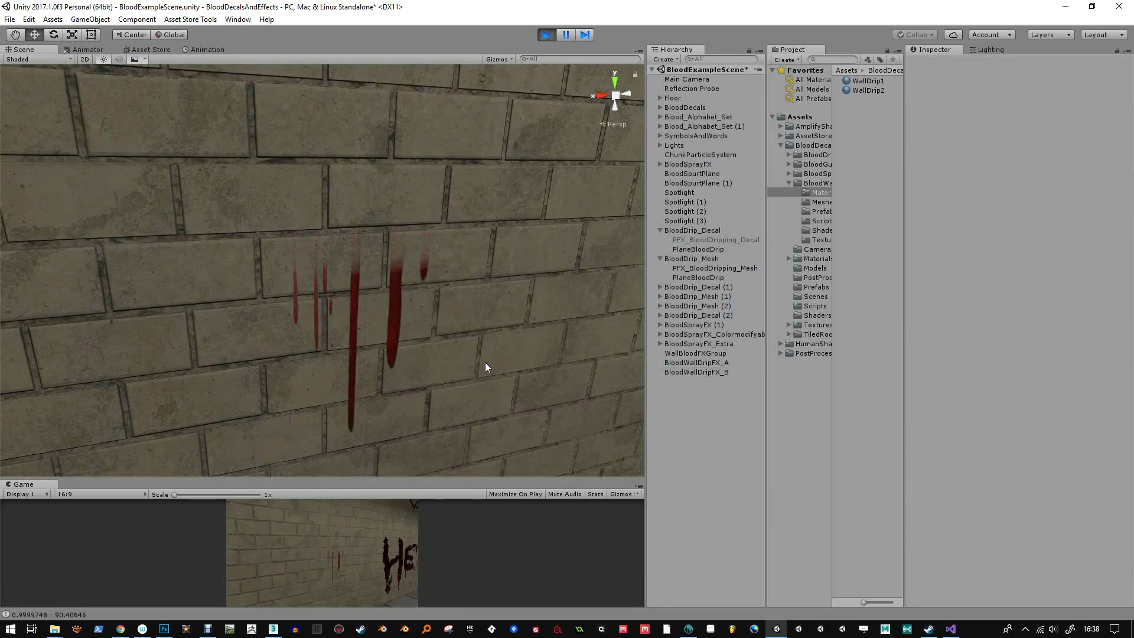
{"action": "right_click_drag", "start_coordinate": [485, 363], "coordinate": [373, 239]}
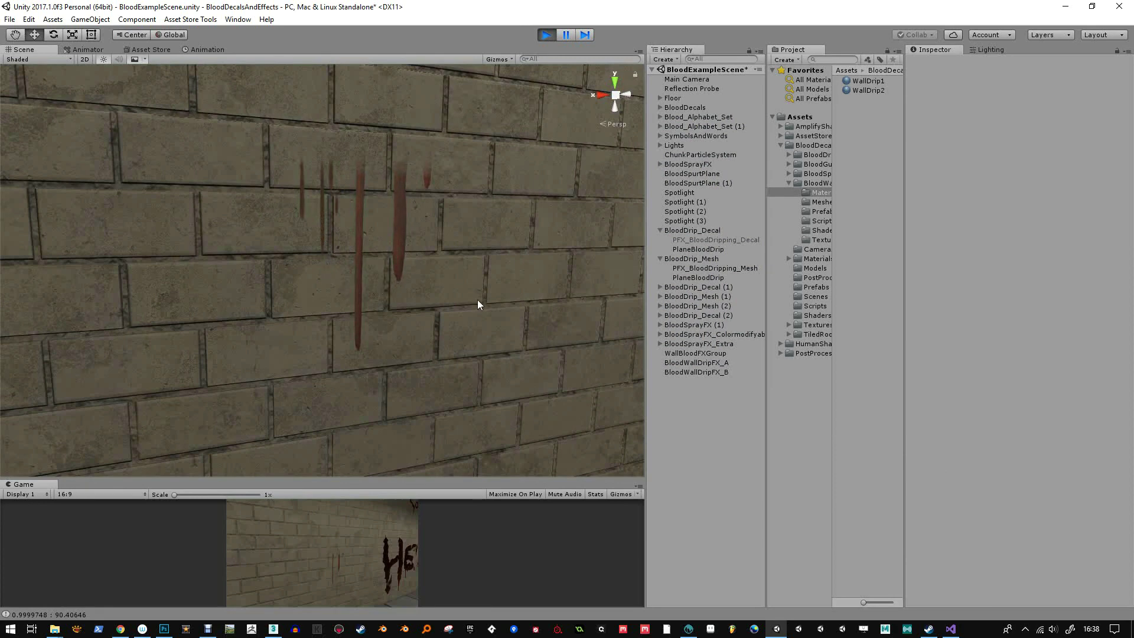
Stop play mode and duplicate the drip pair, shifting the copies left along the wall
{"action": "left_click", "coordinate": [544, 36]}
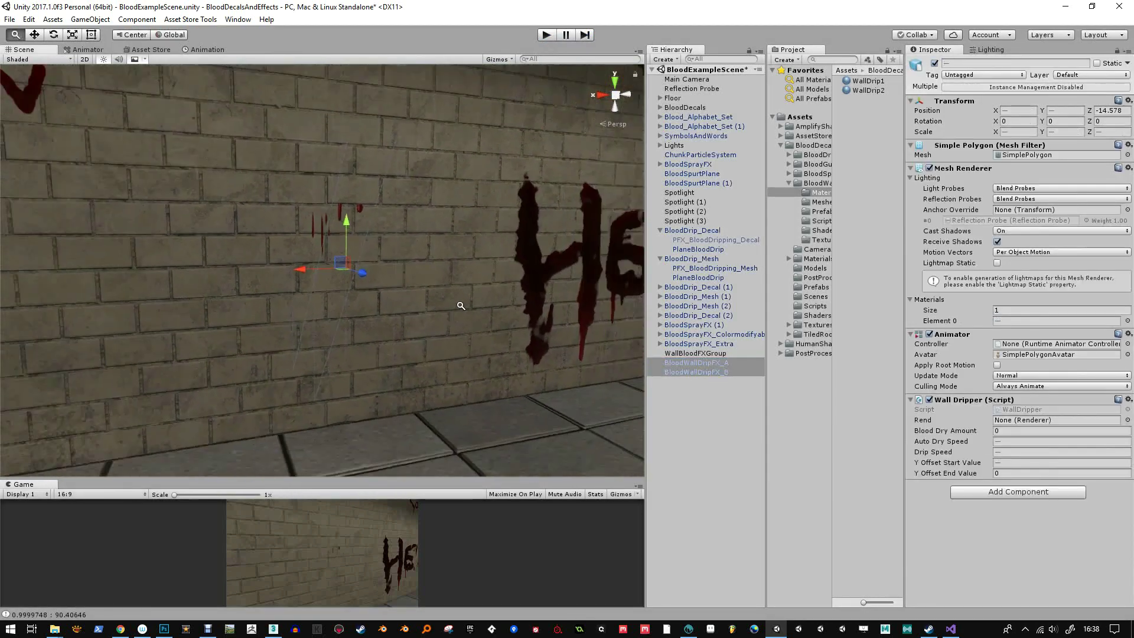
{"action": "left_click_drag", "start_coordinate": [465, 415], "coordinate": [447, 320], "text": "alt"}
{"action": "key", "text": "ctrl+d"}
{"action": "left_click_drag", "start_coordinate": [338, 264], "coordinate": [312, 265]}
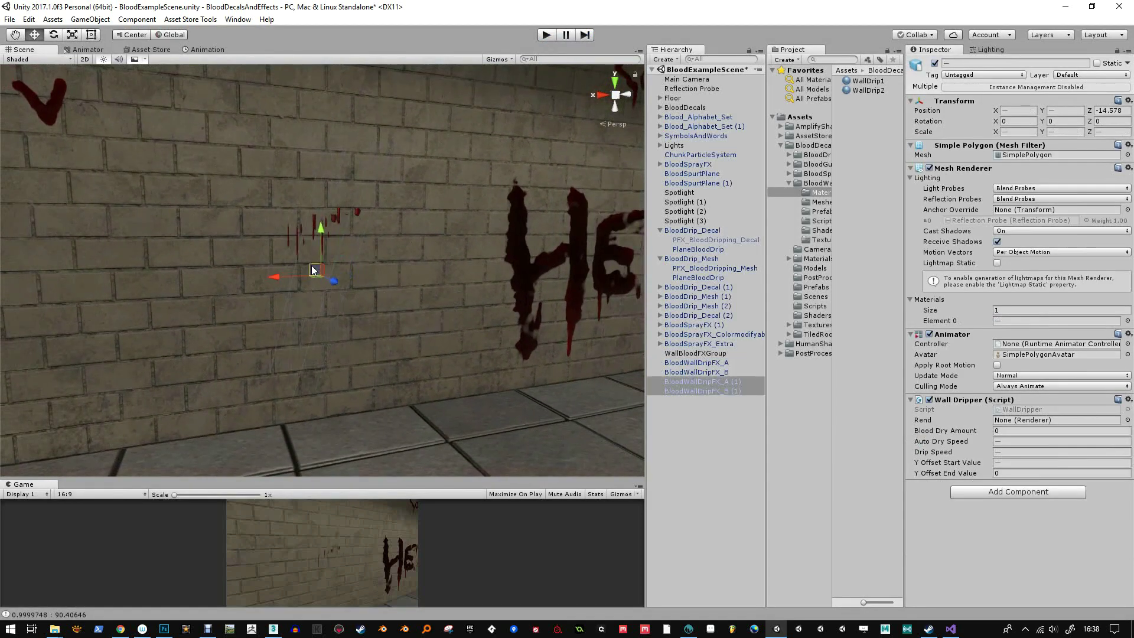
Raise the duplicated drips slightly and duplicate the pair once more
{"action": "key", "text": "e"}
{"action": "key", "text": "r"}
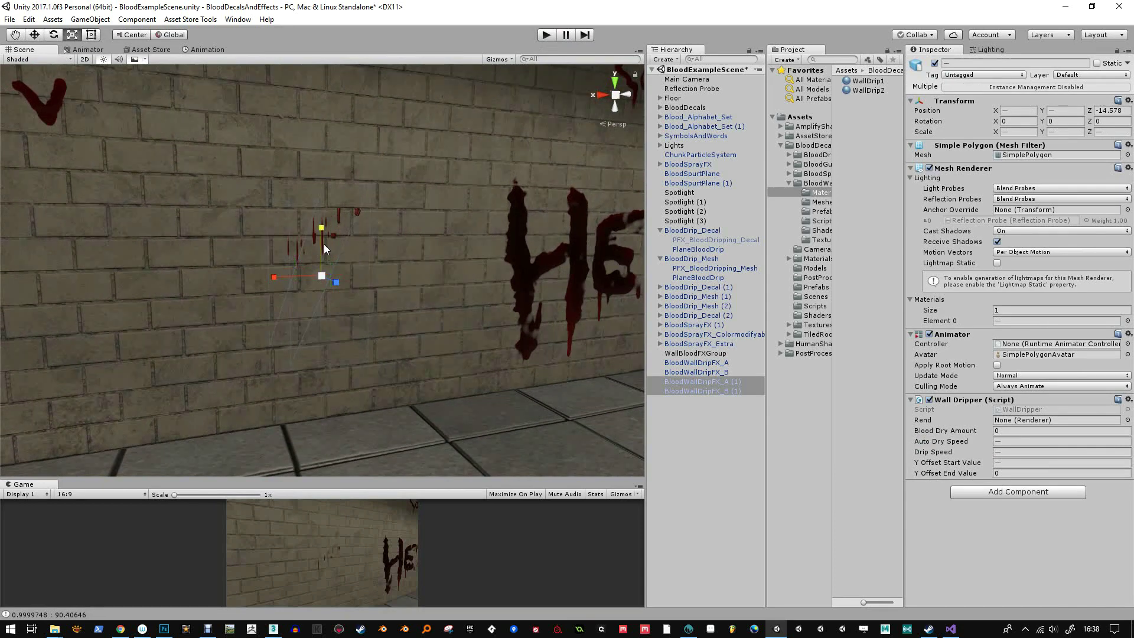
{"action": "key", "text": "w"}
{"action": "mouse_move", "coordinate": [323, 242]}
{"action": "left_mouse_down"}
{"action": "mouse_move", "coordinate": [320, 219]}
{"action": "mouse_move", "coordinate": [365, 257]}
{"action": "left_mouse_up"}
{"action": "key", "text": "ctrl+d"}
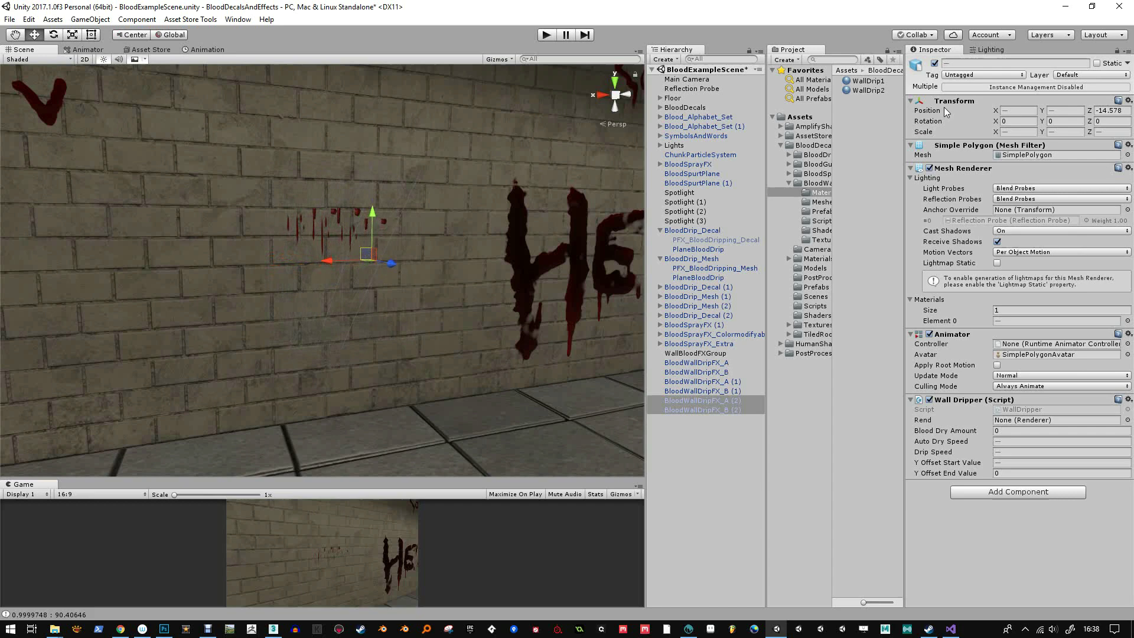
Select WallDrip1 and WallDrip2 together and drag their shared YOffset down to -0.8
{"action": "left_click", "coordinate": [869, 80]}
{"action": "left_click", "coordinate": [868, 91], "text": "shift"}
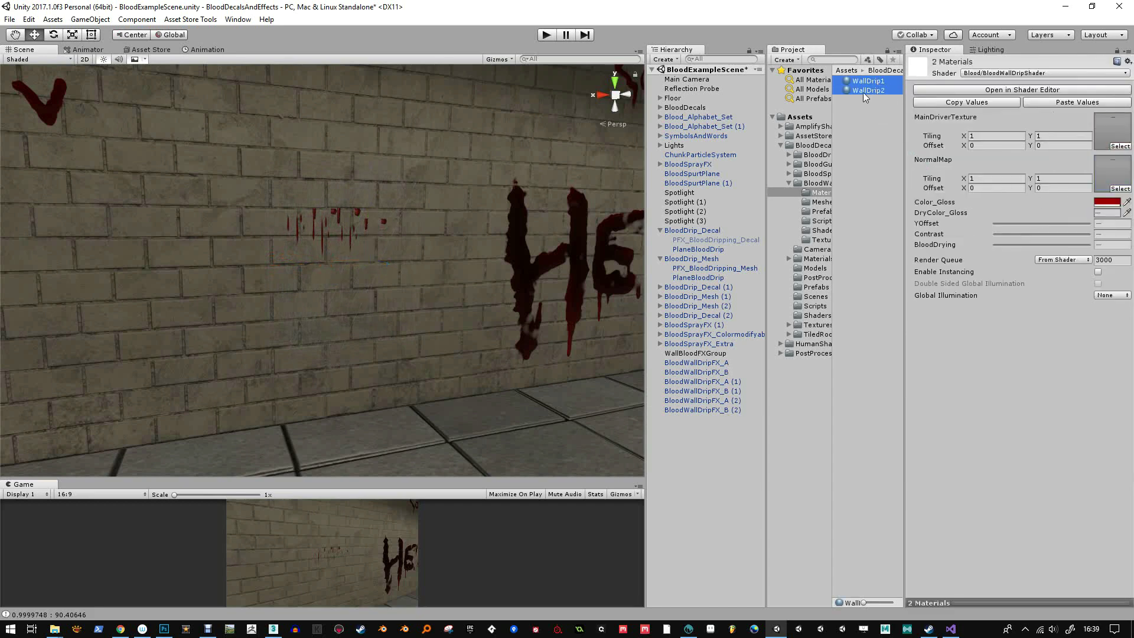
{"action": "left_click", "coordinate": [862, 90]}
{"action": "left_click", "coordinate": [866, 81], "text": "shift"}
{"action": "left_click_drag", "start_coordinate": [1044, 221], "coordinate": [1002, 220]}
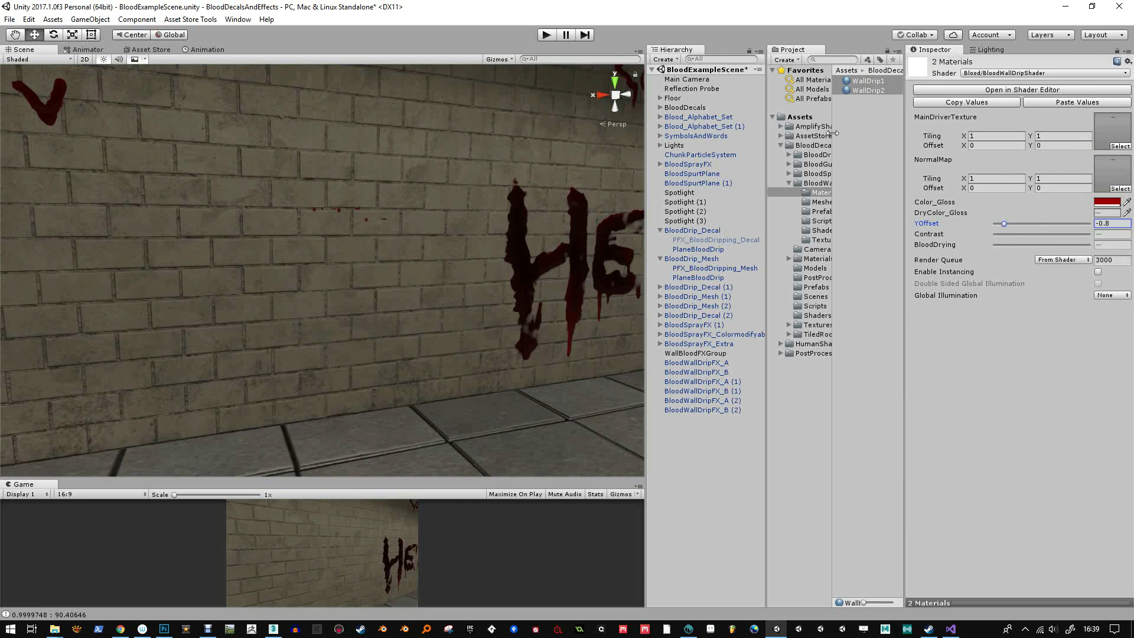
Nudge the original BloodWallDripFX_A slightly down the wall and clear the selection
{"action": "left_click", "coordinate": [723, 393]}
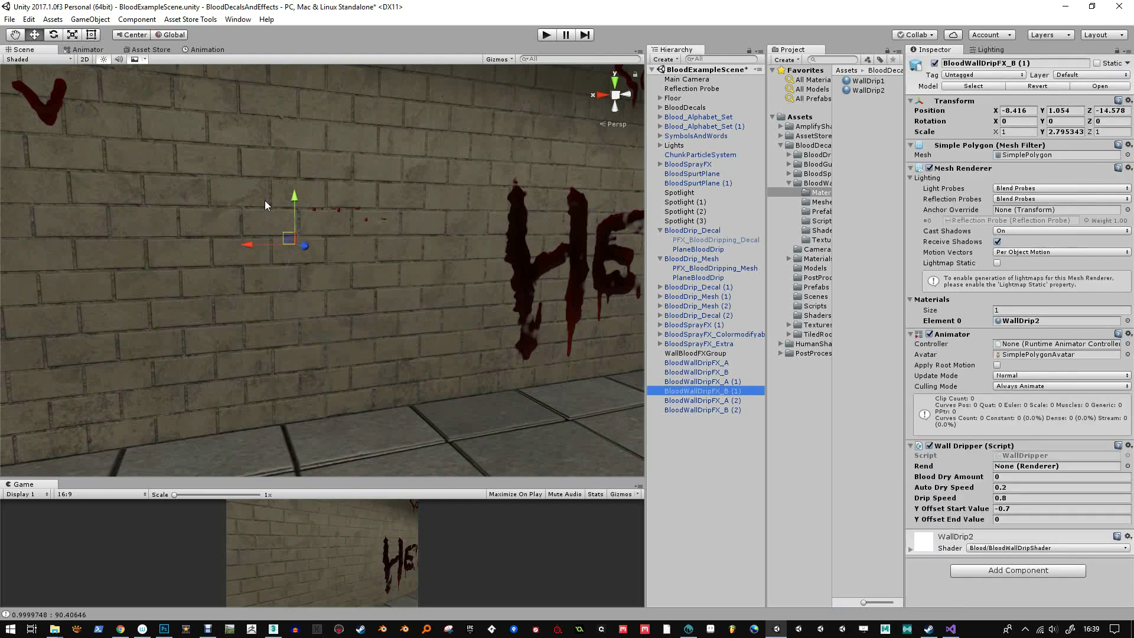
{"action": "left_click", "coordinate": [718, 373]}
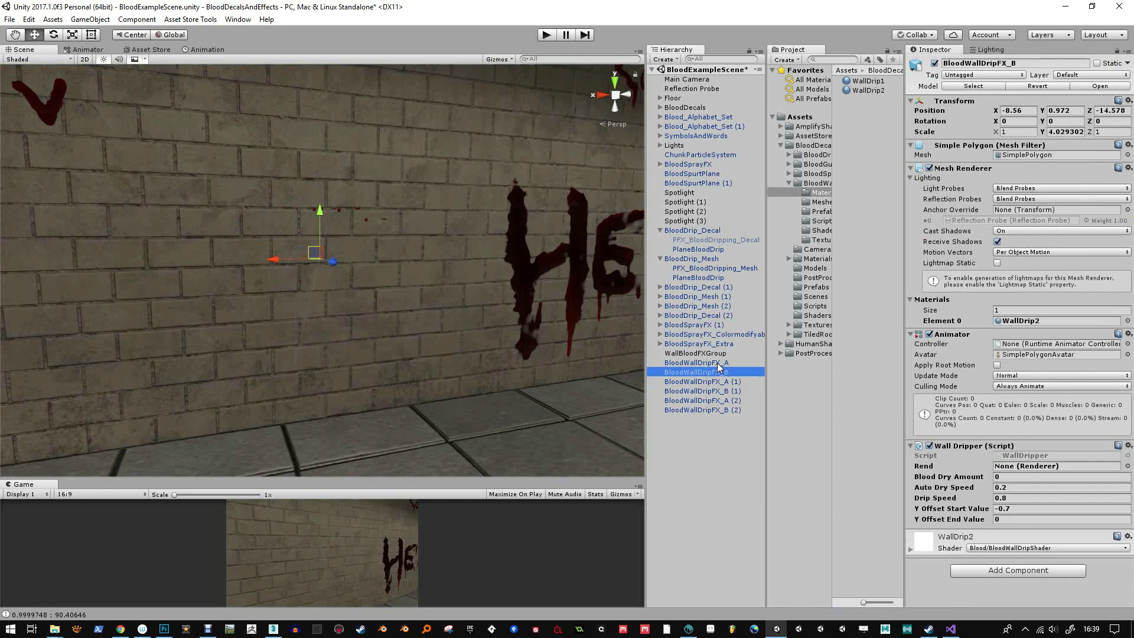
{"action": "left_click_drag", "start_coordinate": [357, 220], "coordinate": [353, 229]}
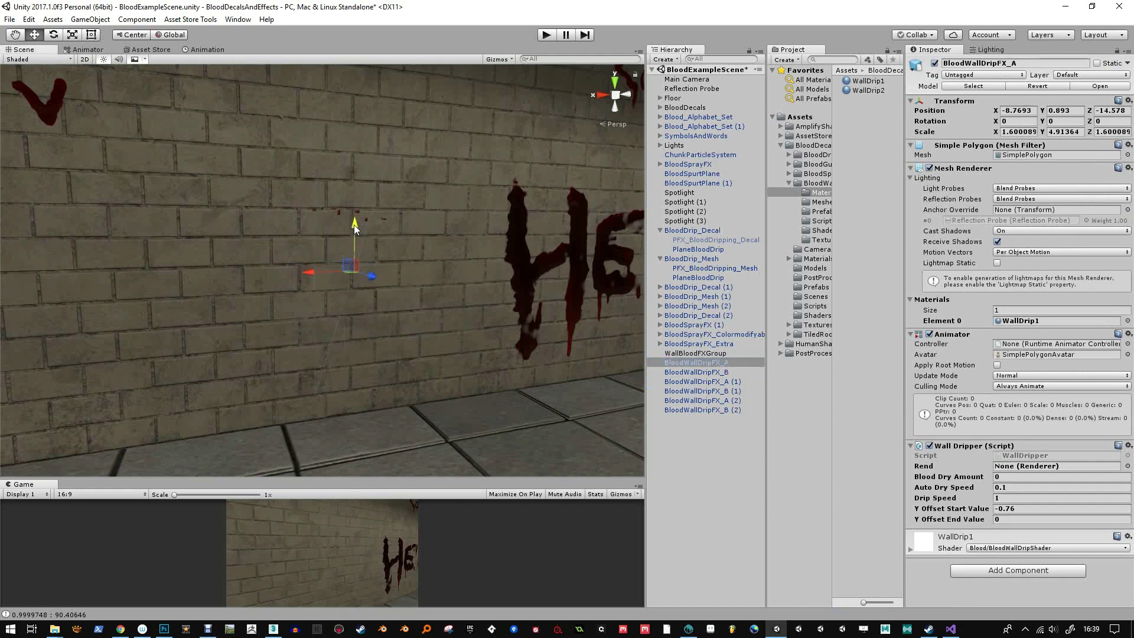
{"action": "left_click", "coordinate": [713, 401]}
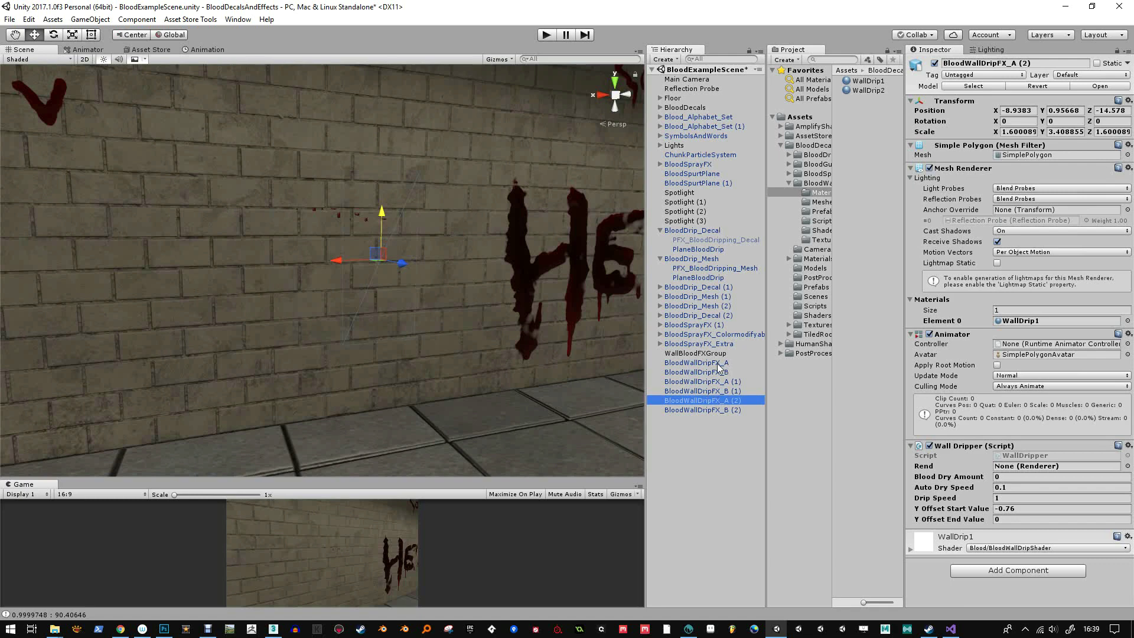
{"action": "middle_click_drag", "start_coordinate": [423, 217], "coordinate": [429, 237]}
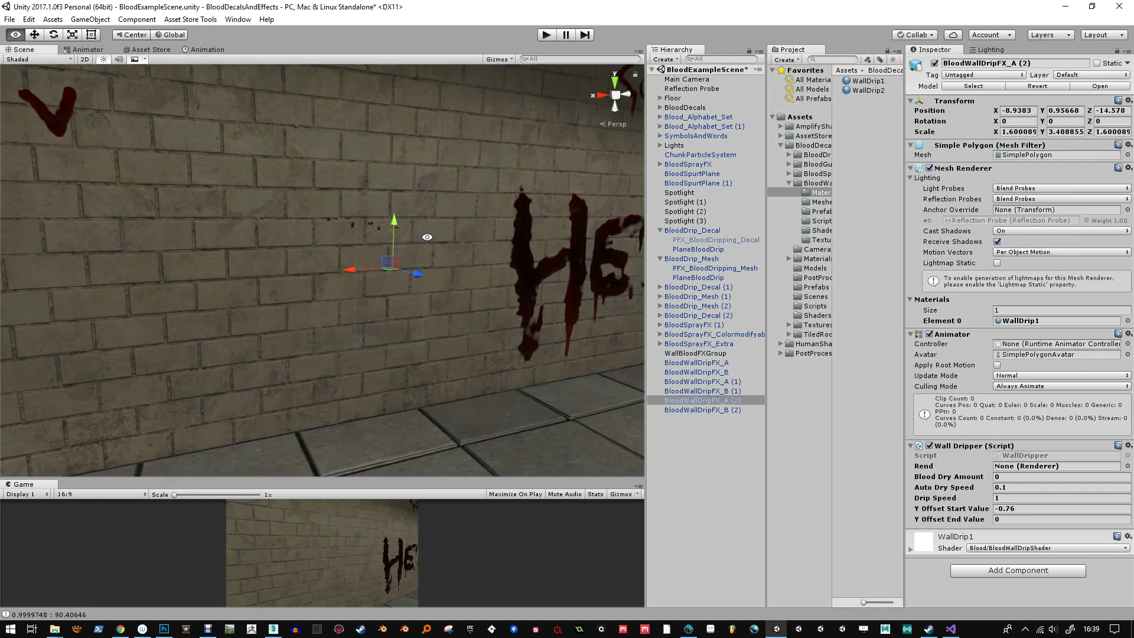
{"action": "left_click", "coordinate": [745, 447]}
Run the scene briefly, then duplicate WallDrip2 into a new WallDrip3 material
{"action": "left_click", "coordinate": [546, 35]}
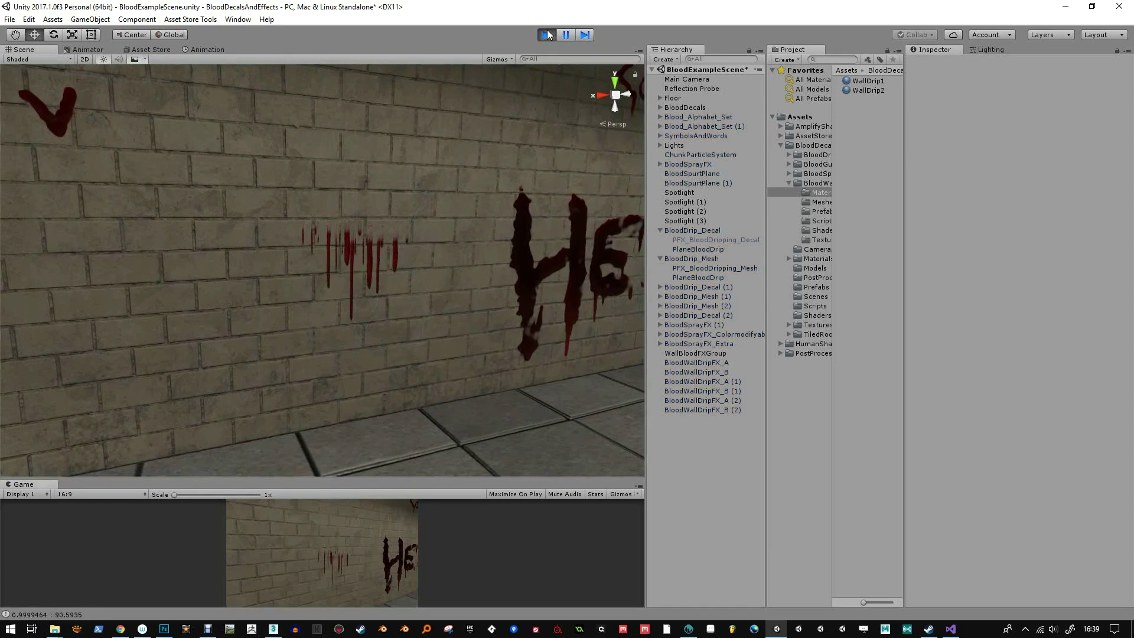
{"action": "left_click", "coordinate": [548, 33]}
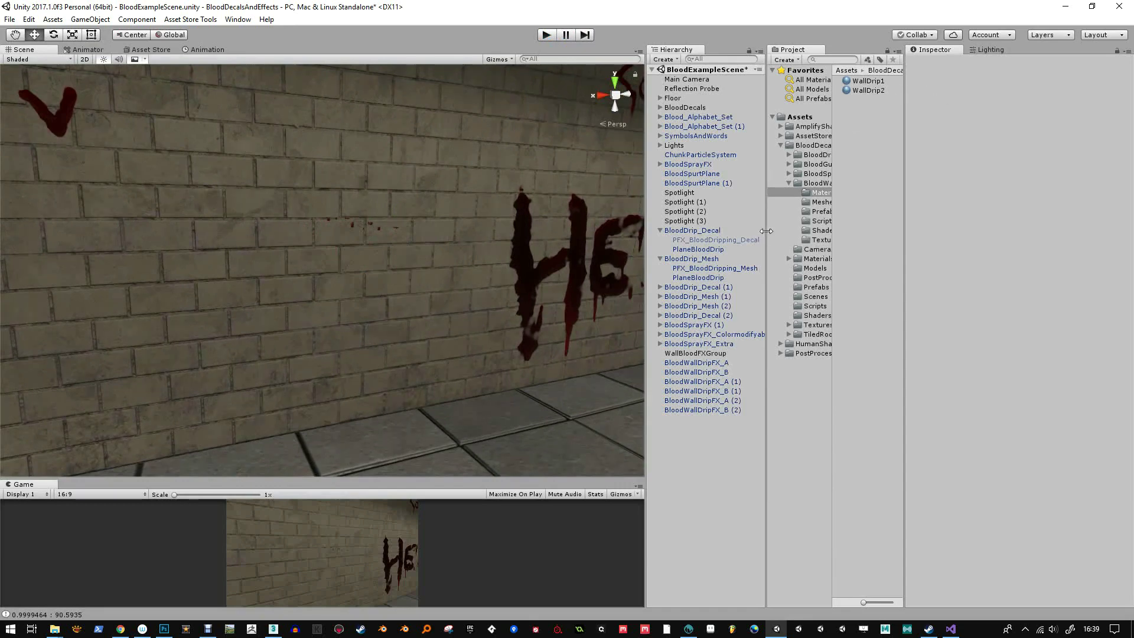
{"action": "left_click_drag", "start_coordinate": [765, 231], "coordinate": [679, 229]}
{"action": "left_click", "coordinate": [779, 90]}
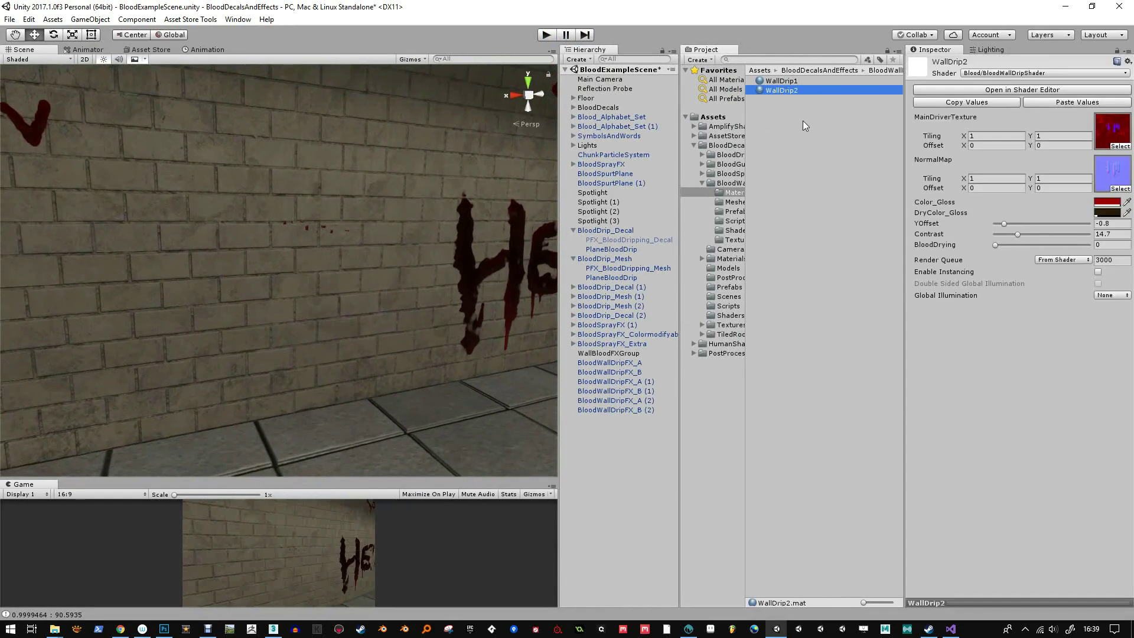
{"action": "key", "text": "ctrl+d"}
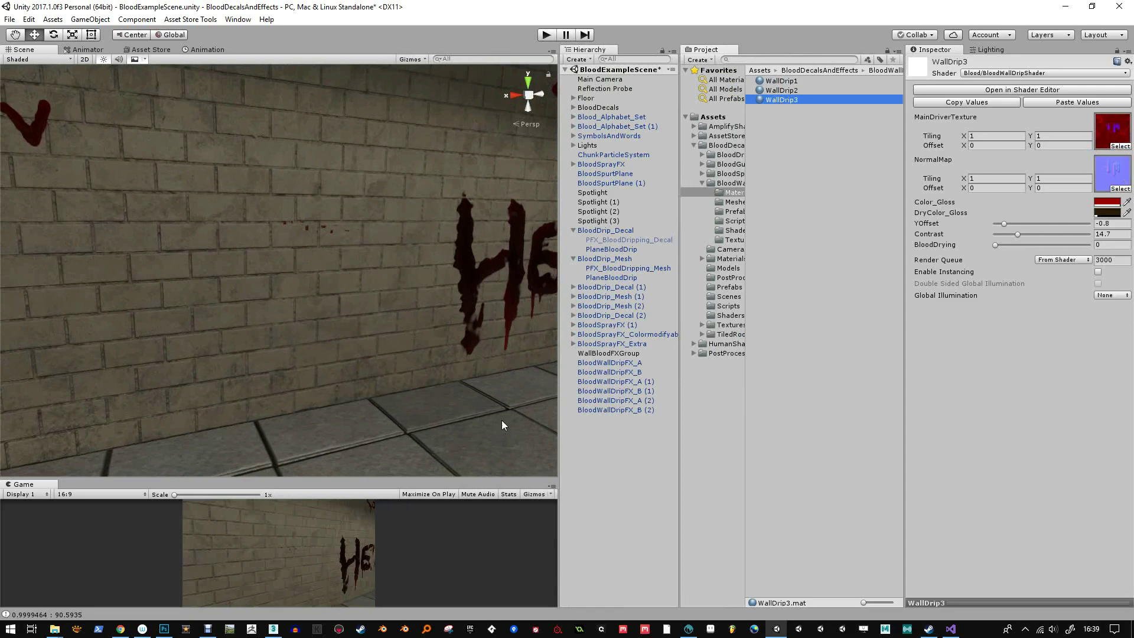
In Photoshop, toggle visibility of the red Layer 3 and the blue Layer 1 copy
{"action": "left_click", "coordinate": [166, 630]}
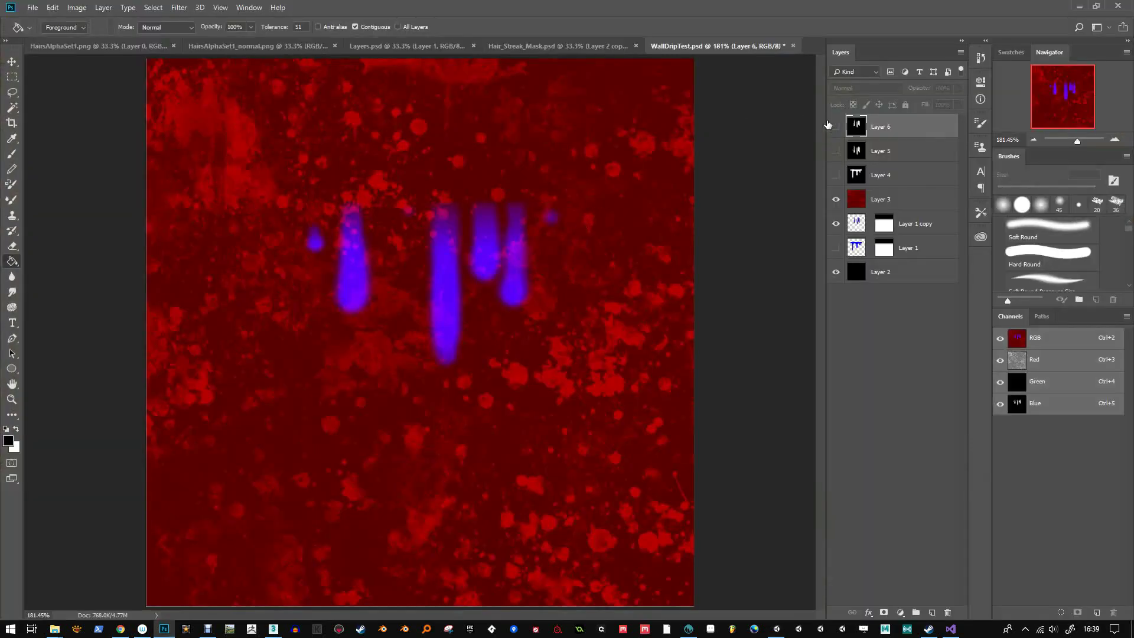
{"action": "left_click", "coordinate": [836, 200]}
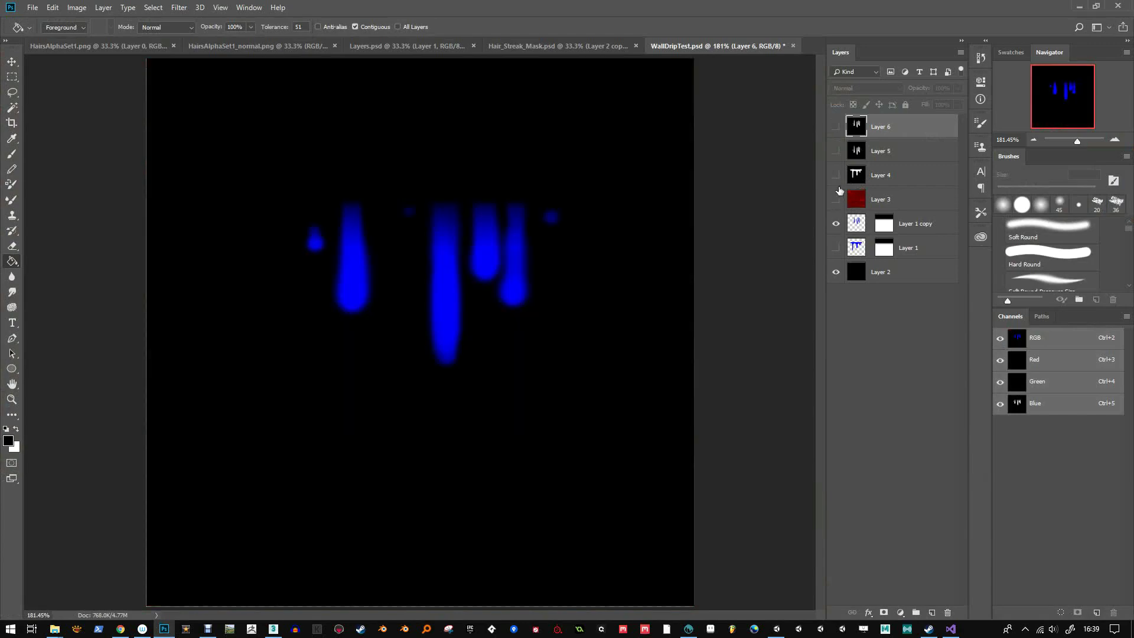
{"action": "left_click", "coordinate": [856, 224]}
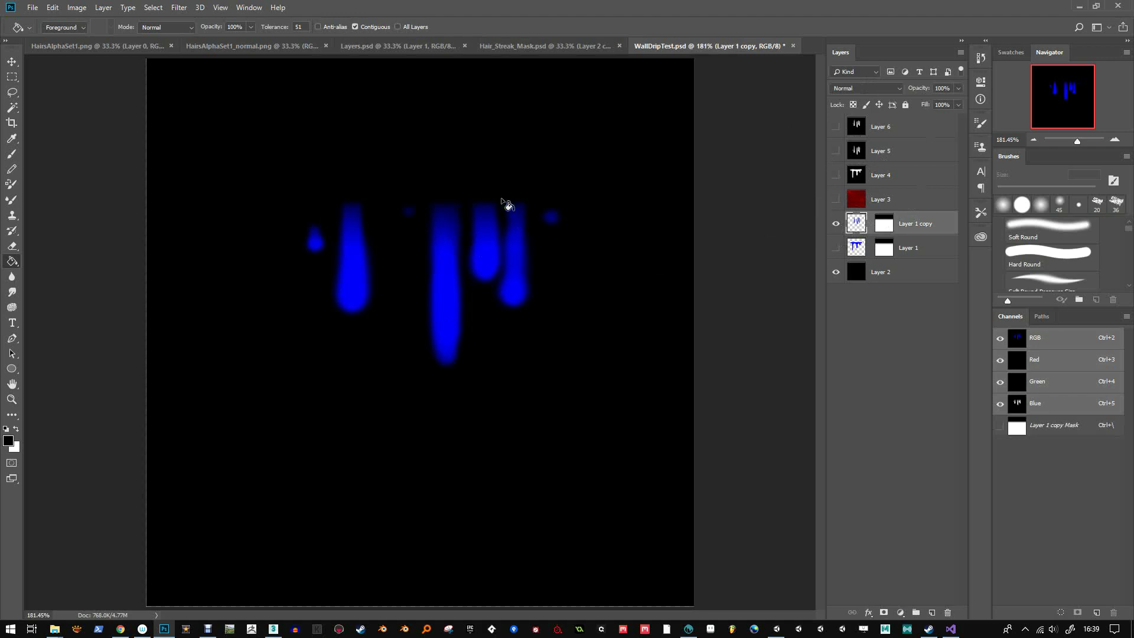
{"action": "left_click", "coordinate": [836, 199]}
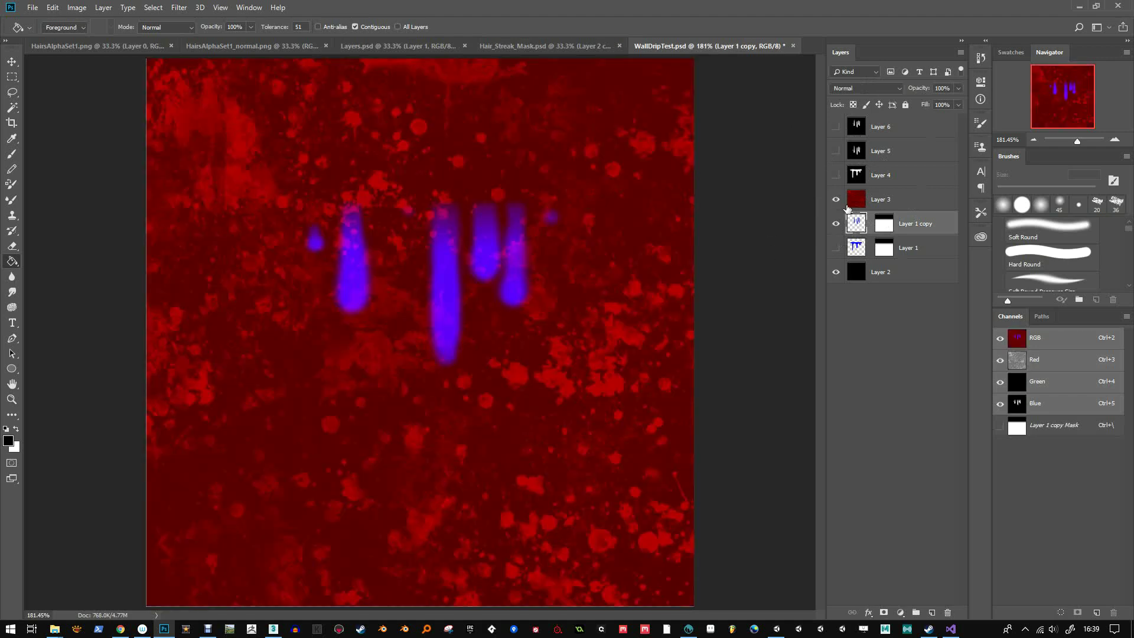
{"action": "left_click", "coordinate": [835, 223]}
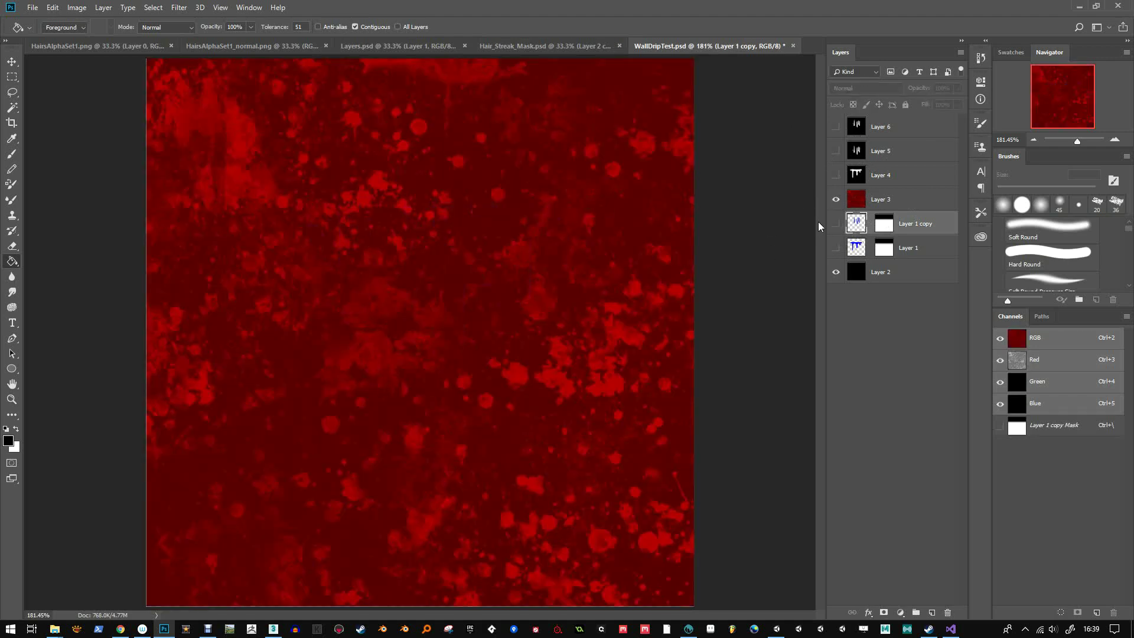
{"action": "left_click", "coordinate": [835, 223]}
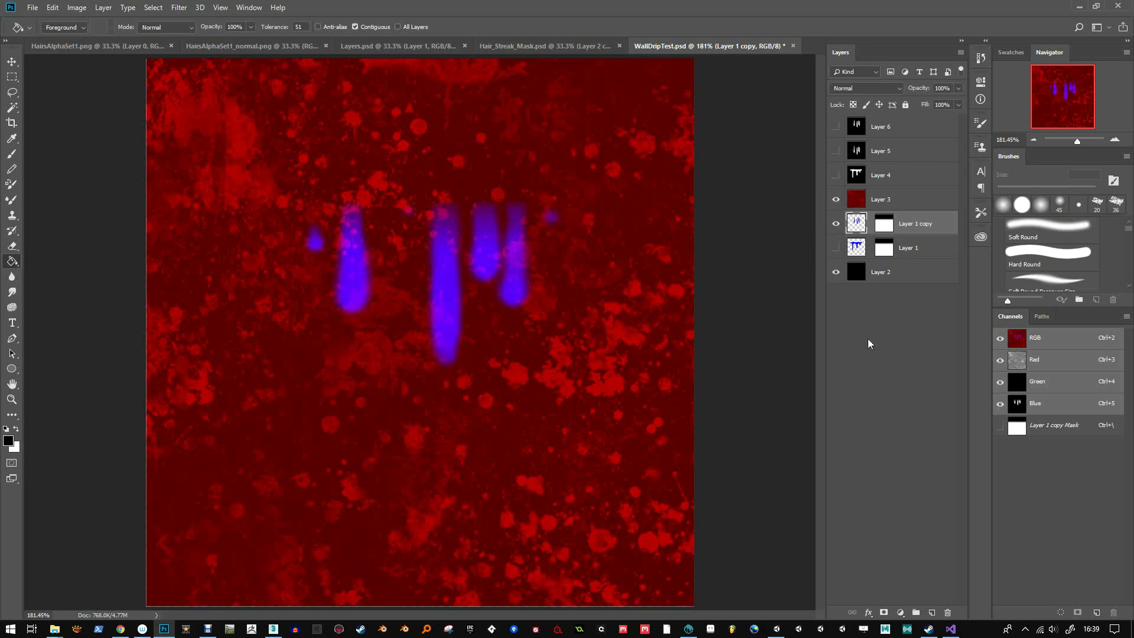
Check Layer 3's blending, then hide the red splatter layer and select the blue drips
{"action": "left_click", "coordinate": [859, 202]}
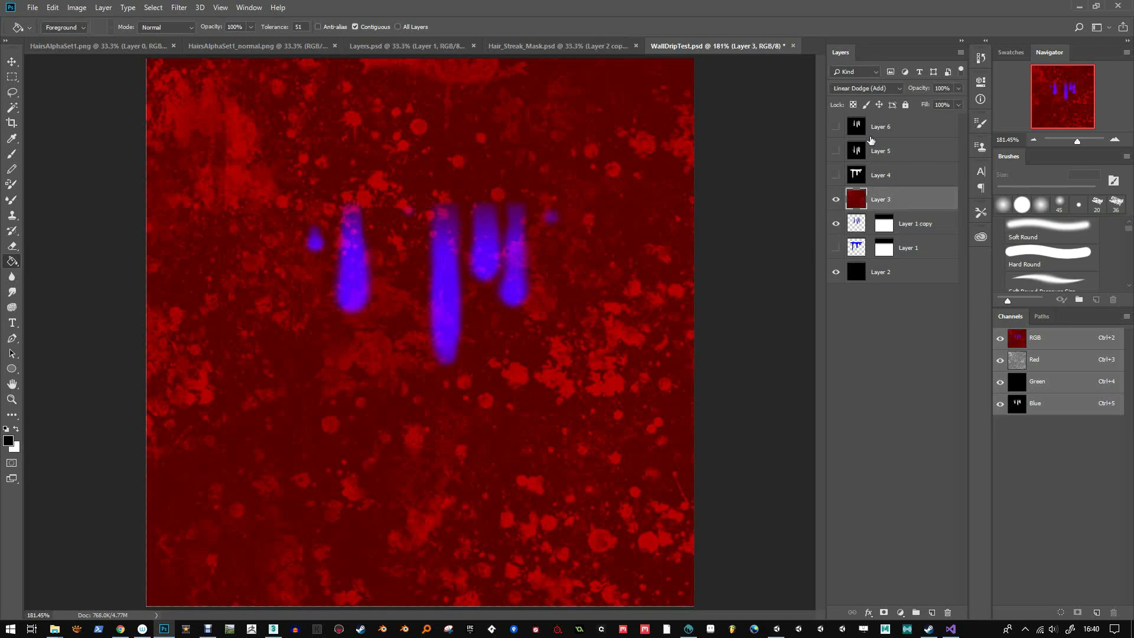
{"action": "left_click", "coordinate": [837, 257]}
{"action": "left_click", "coordinate": [837, 202]}
{"action": "left_click", "coordinate": [856, 227]}
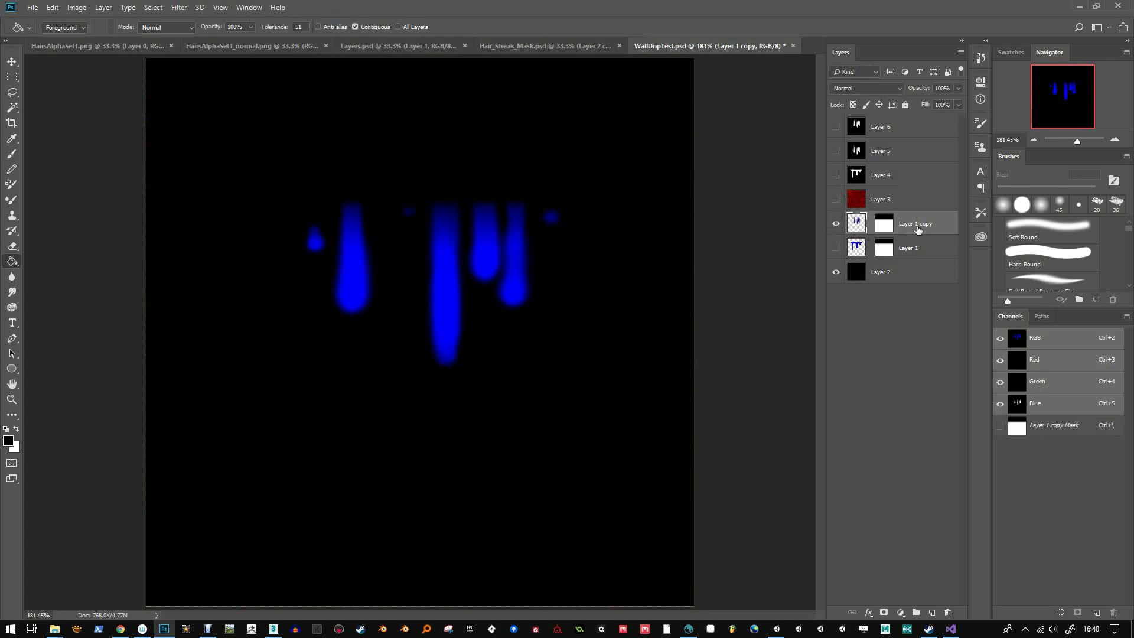
Load the drip shapes as a selection and fill them with a white Solid Color layer
{"action": "mouse_move", "coordinate": [918, 229]}
{"action": "left_mouse_down"}
{"action": "mouse_move", "coordinate": [929, 329]}
{"action": "mouse_move", "coordinate": [912, 230]}
{"action": "left_mouse_up"}
{"action": "left_click", "coordinate": [856, 224], "text": "ctrl"}
{"action": "left_click", "coordinate": [900, 612]}
{"action": "left_click", "coordinate": [913, 408]}
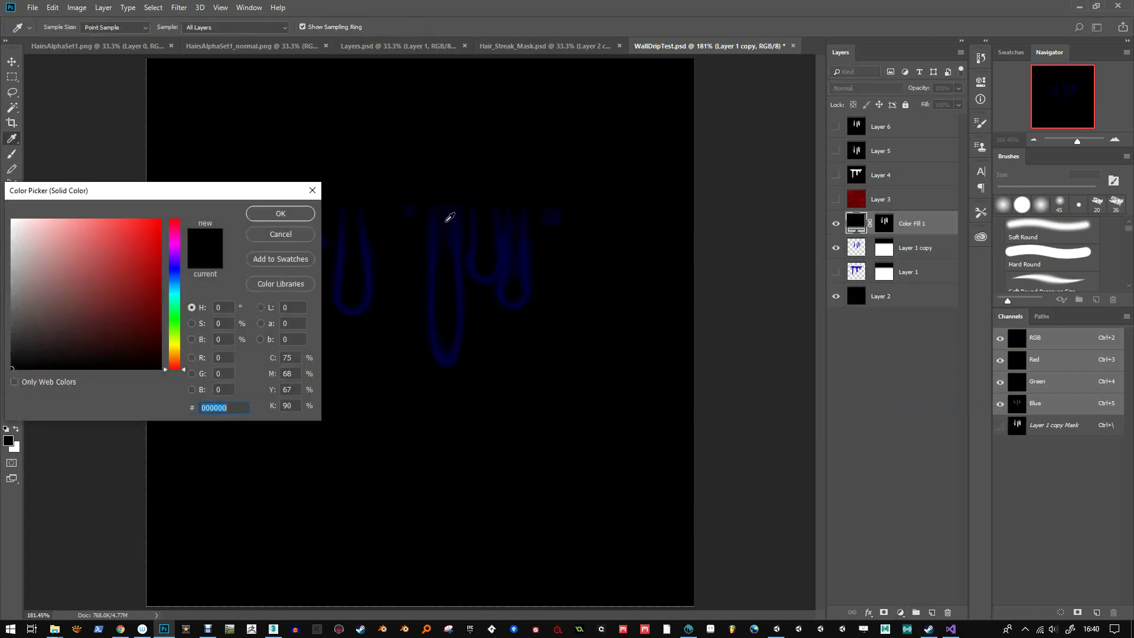
{"action": "left_click_drag", "start_coordinate": [14, 252], "coordinate": [11, 220]}
{"action": "left_click", "coordinate": [281, 214]}
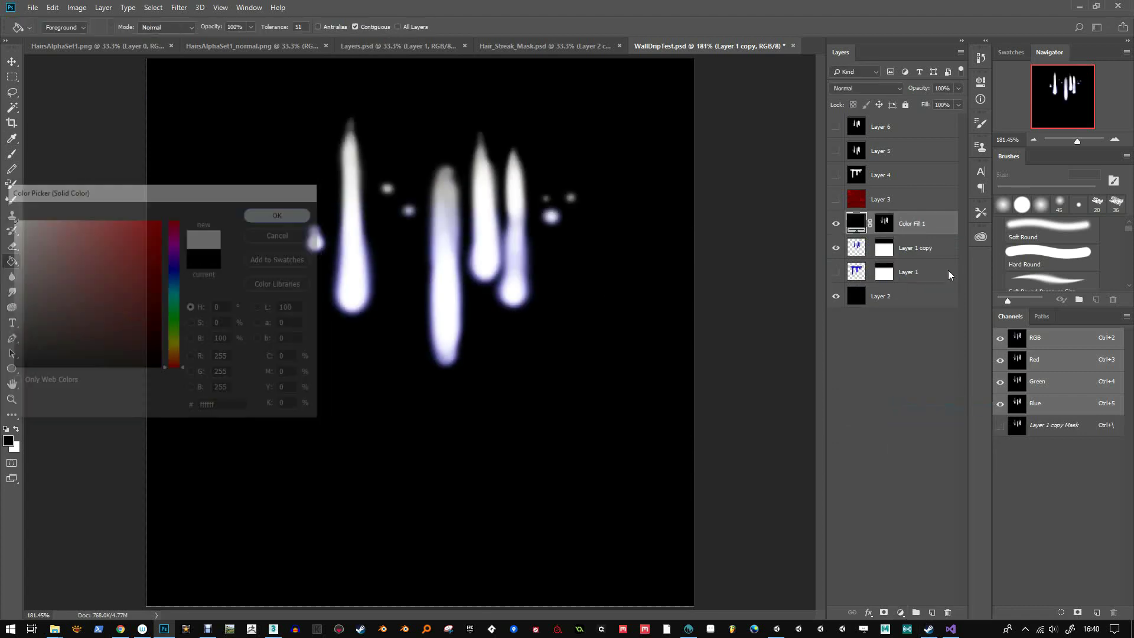
Duplicate black Layer 2 beneath the fill and merge the white fill down into it
{"action": "mouse_move", "coordinate": [877, 297]}
{"action": "left_mouse_down"}
{"action": "mouse_move", "coordinate": [934, 432]}
{"action": "mouse_move", "coordinate": [931, 613]}
{"action": "left_mouse_up"}
{"action": "left_click_drag", "start_coordinate": [884, 299], "coordinate": [912, 236]}
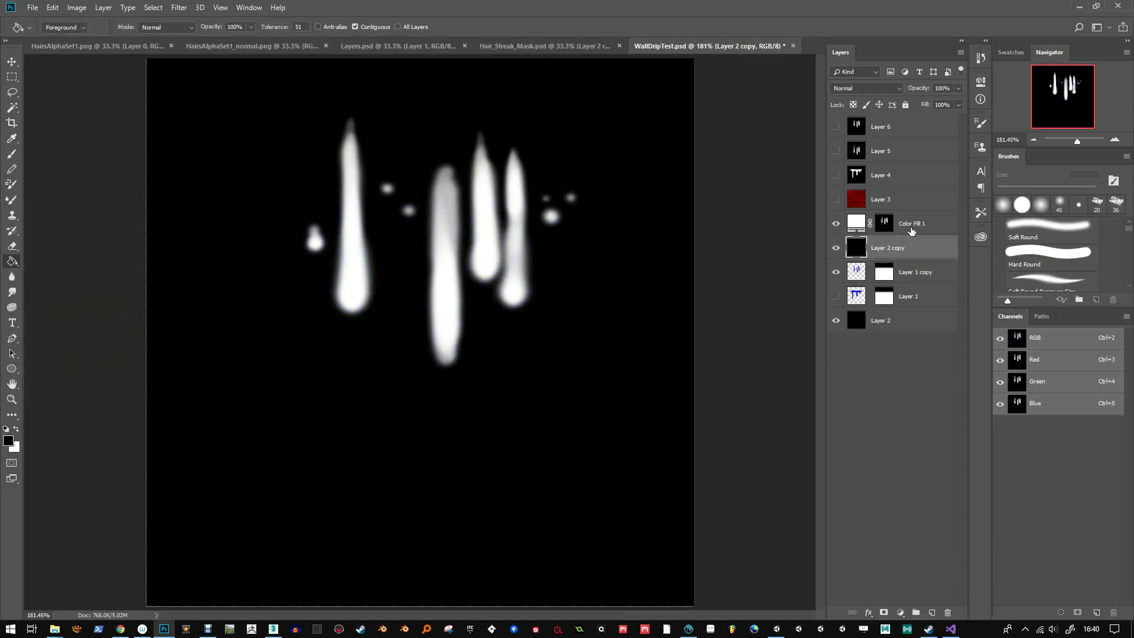
{"action": "left_click", "coordinate": [924, 229]}
{"action": "right_click", "coordinate": [925, 230]}
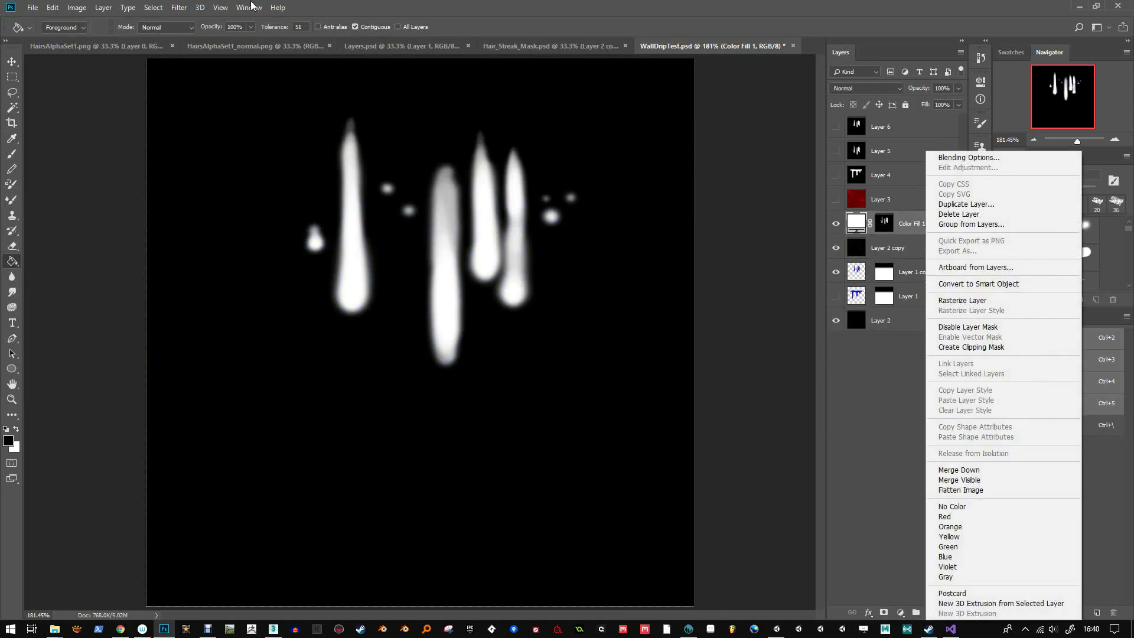
{"action": "left_click", "coordinate": [988, 471]}
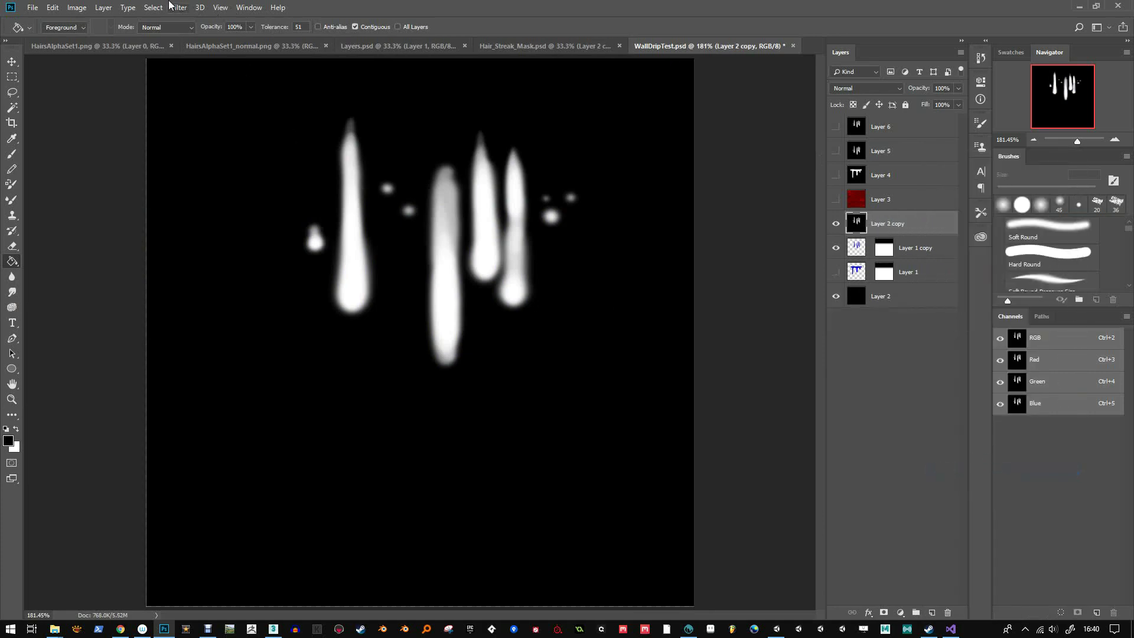
Soften the merged white drip layer with a 4 px Gaussian Blur
{"action": "left_click", "coordinate": [178, 8]}
{"action": "mouse_move", "coordinate": [231, 141]}
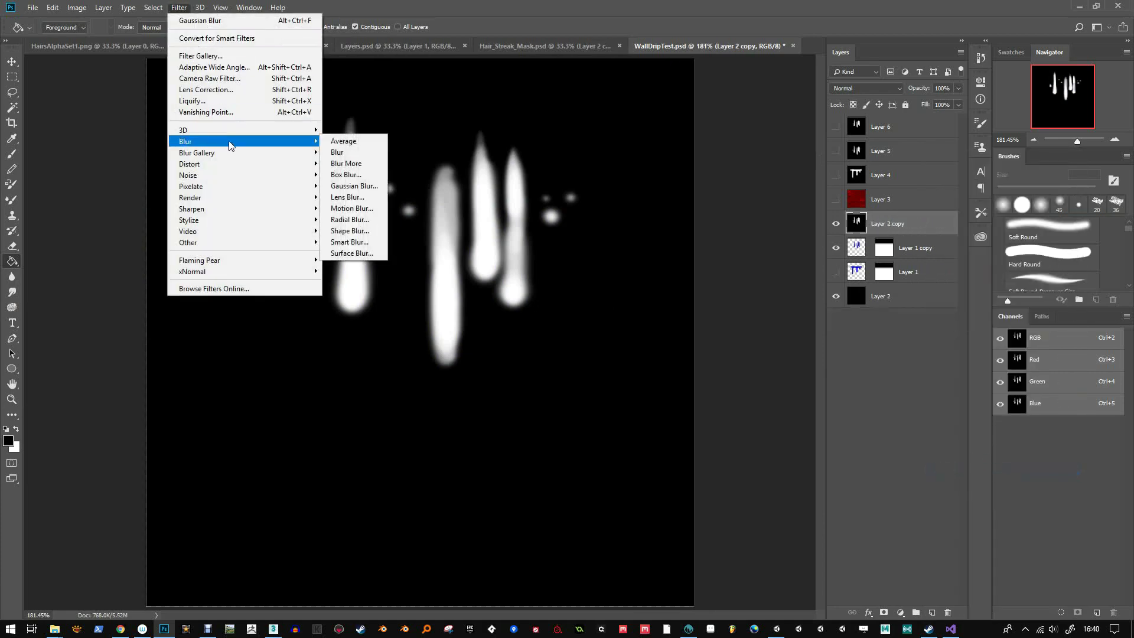
{"action": "left_click", "coordinate": [355, 185]}
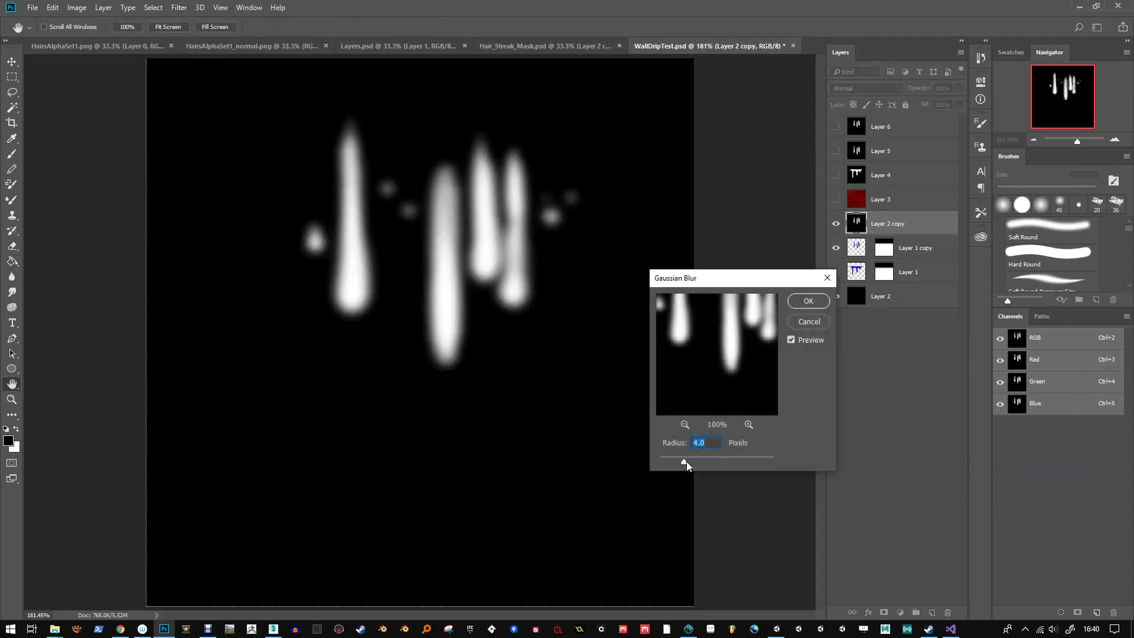
{"action": "left_click", "coordinate": [810, 303]}
{"action": "key", "text": "g"}
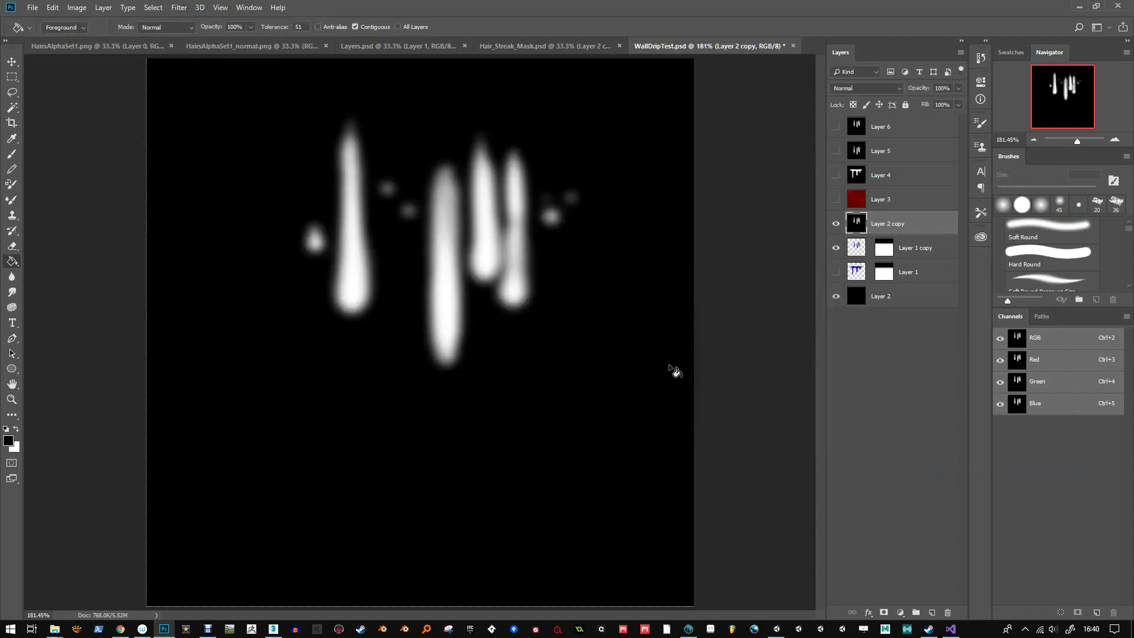
In NormalMap Online, adjust the drip normal map's sharpness and blur
{"action": "left_click", "coordinate": [121, 630]}
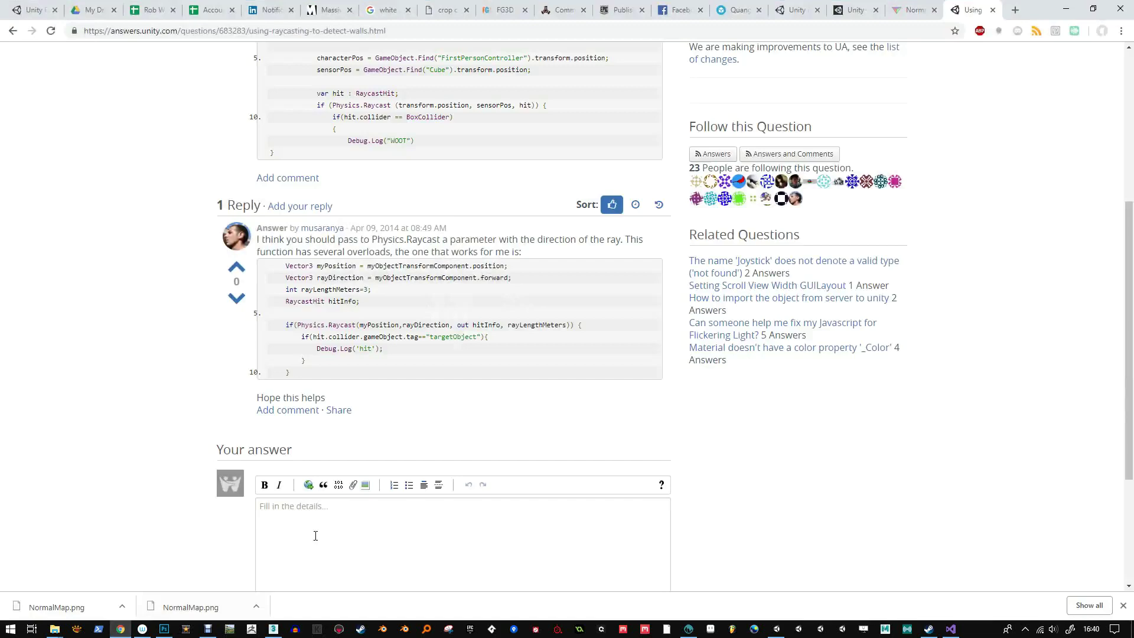
{"action": "left_click", "coordinate": [917, 10]}
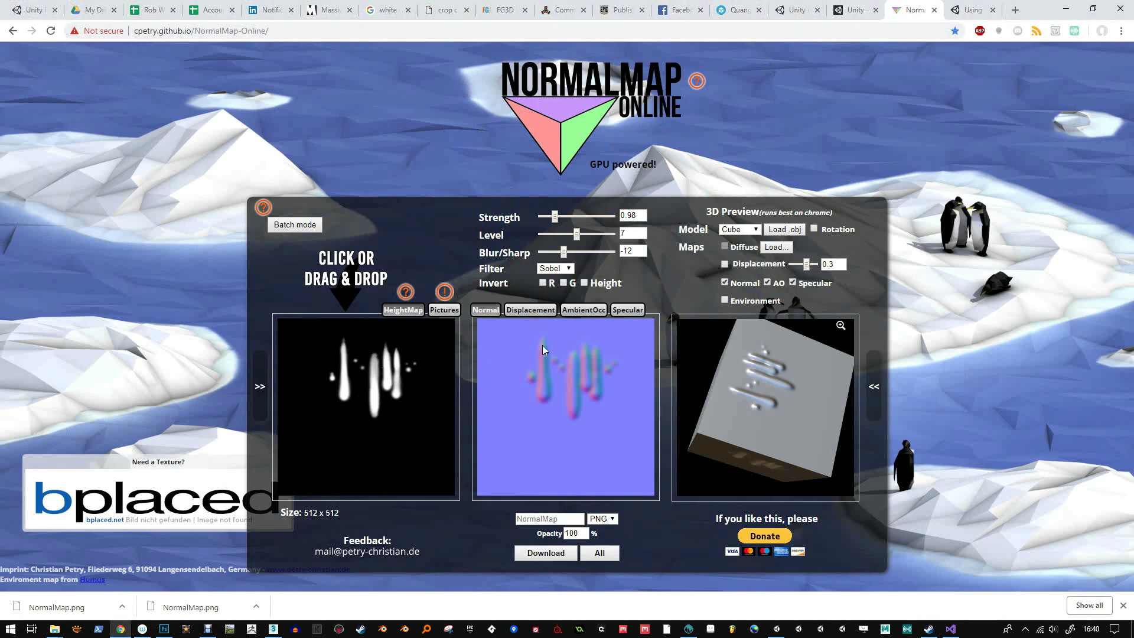
{"action": "left_click_drag", "start_coordinate": [570, 249], "coordinate": [570, 254]}
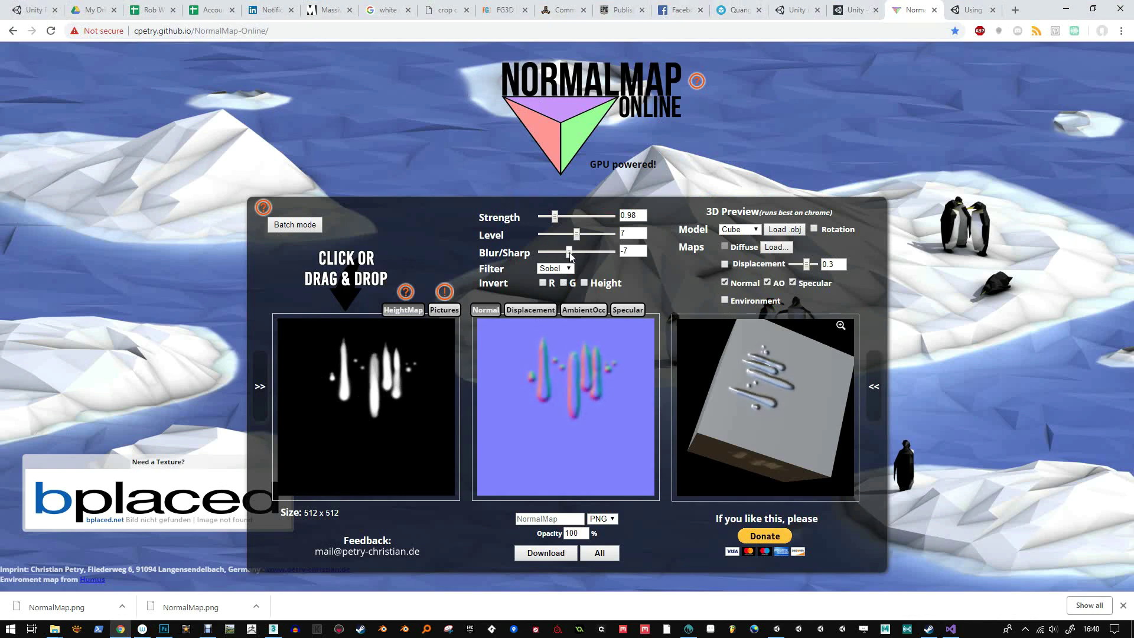
{"action": "left_click", "coordinate": [577, 234]}
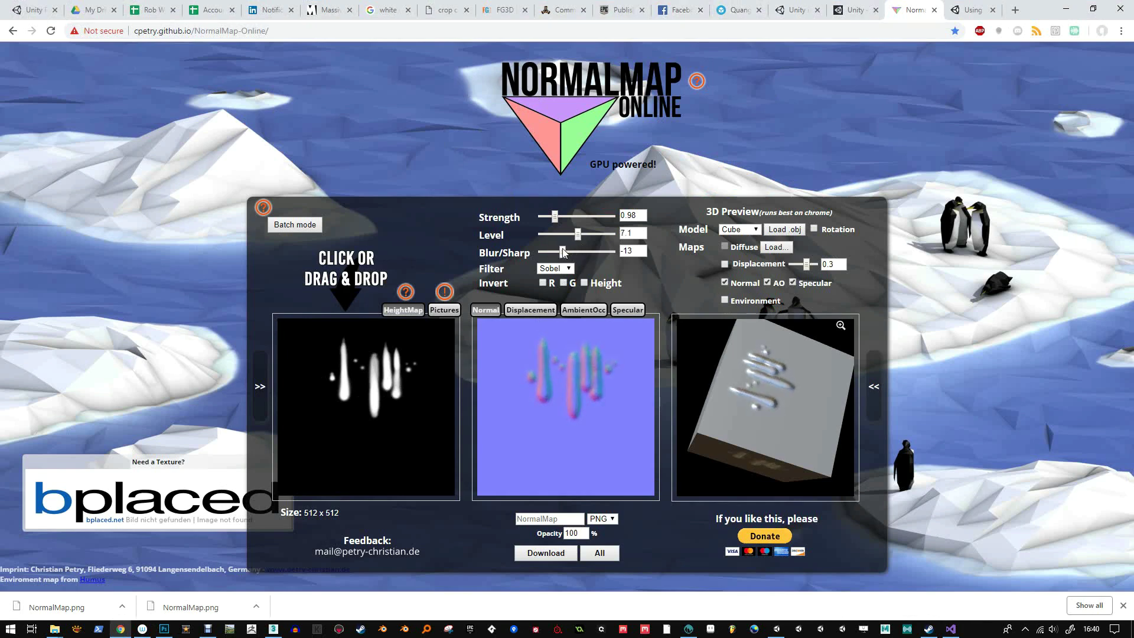
{"action": "left_click_drag", "start_coordinate": [570, 251], "coordinate": [576, 239]}
Lower the normal map's strength and level, fine-tune blur, then return to Unity
{"action": "left_click", "coordinate": [553, 216]}
{"action": "left_click", "coordinate": [572, 234]}
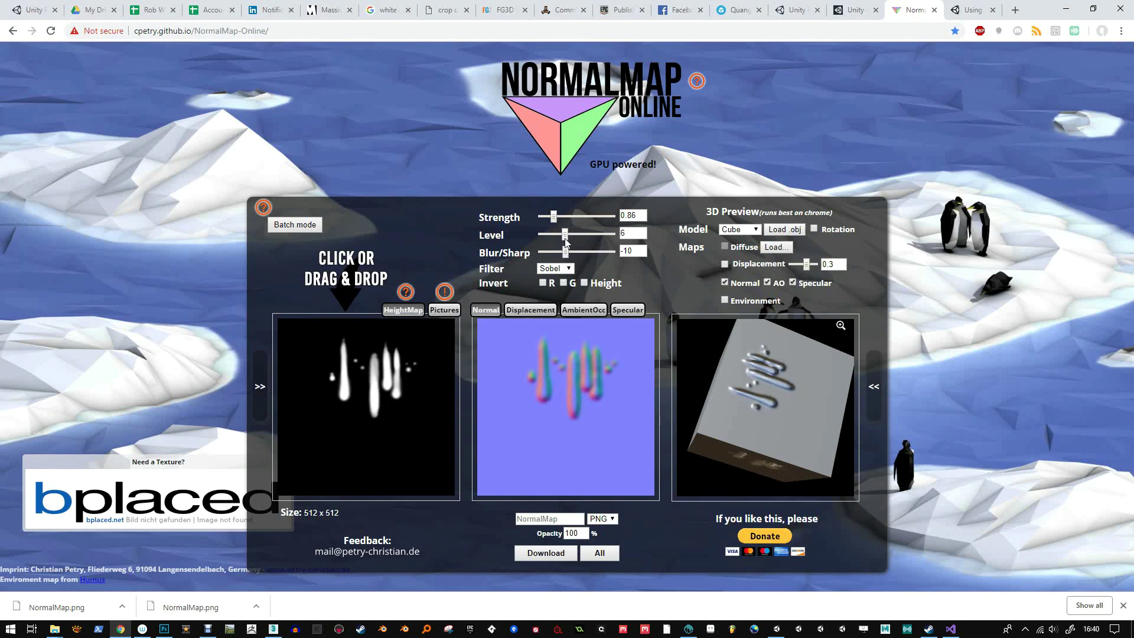
{"action": "left_click_drag", "start_coordinate": [566, 252], "coordinate": [560, 254]}
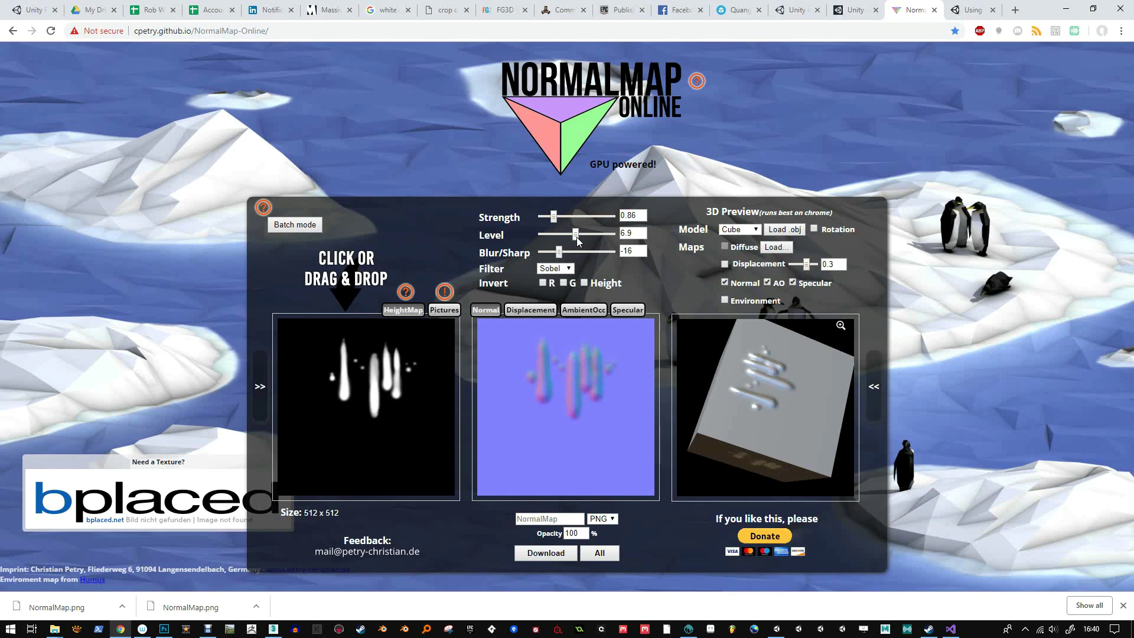
{"action": "left_click", "coordinate": [565, 256]}
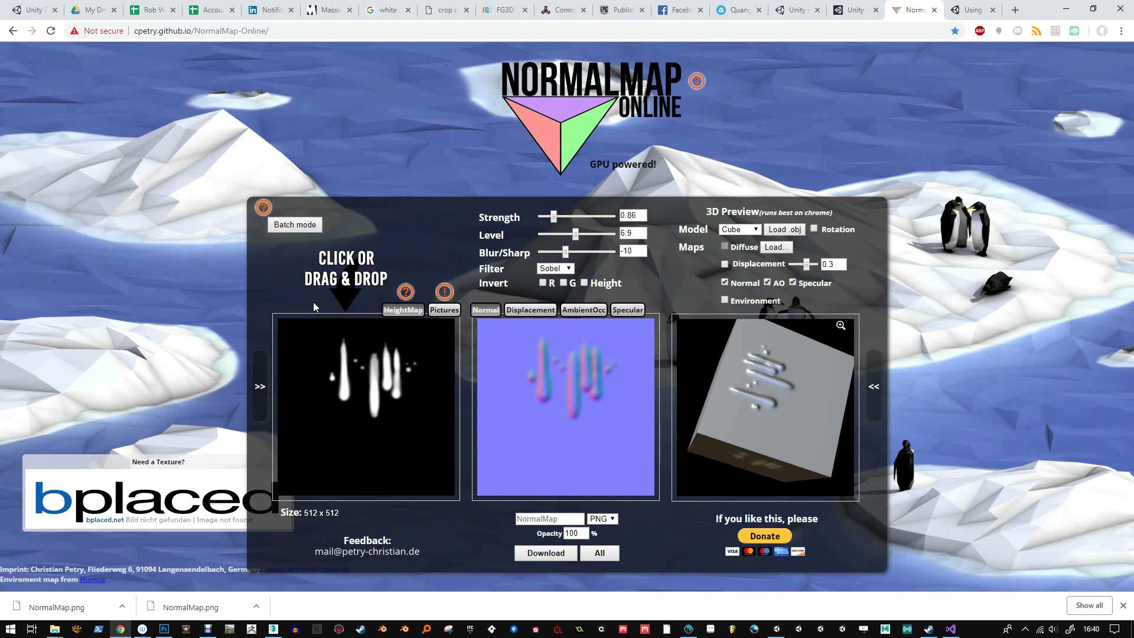
{"action": "left_click", "coordinate": [1068, 8]}
{"action": "key", "text": "alt+Tab"}
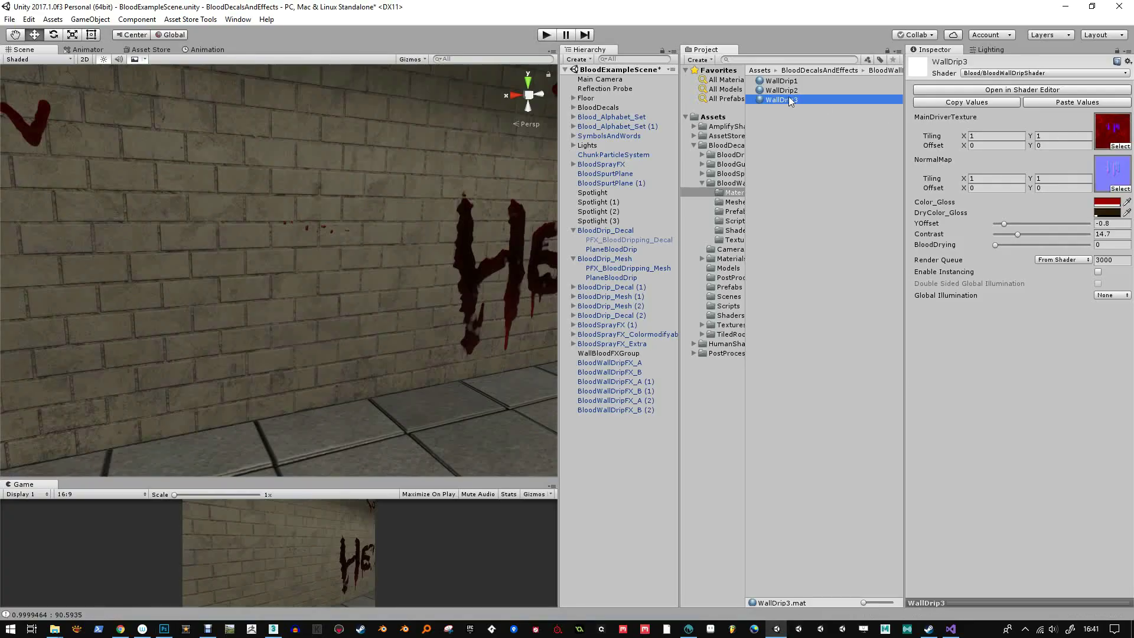
Preview blood drips on the lettered wall via WallDrip3's YOffset, then reset it to -0.8
{"action": "left_click_drag", "start_coordinate": [1003, 223], "coordinate": [1003, 226]}
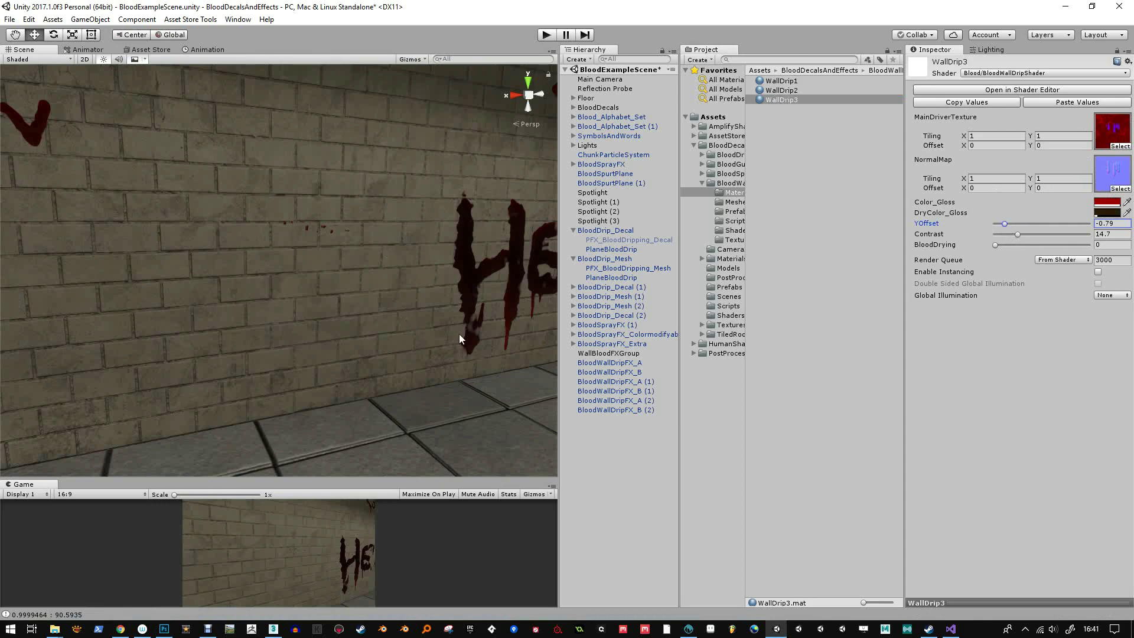
{"action": "left_click", "coordinate": [767, 98]}
{"action": "middle_click_drag", "start_coordinate": [362, 184], "coordinate": [400, 282]}
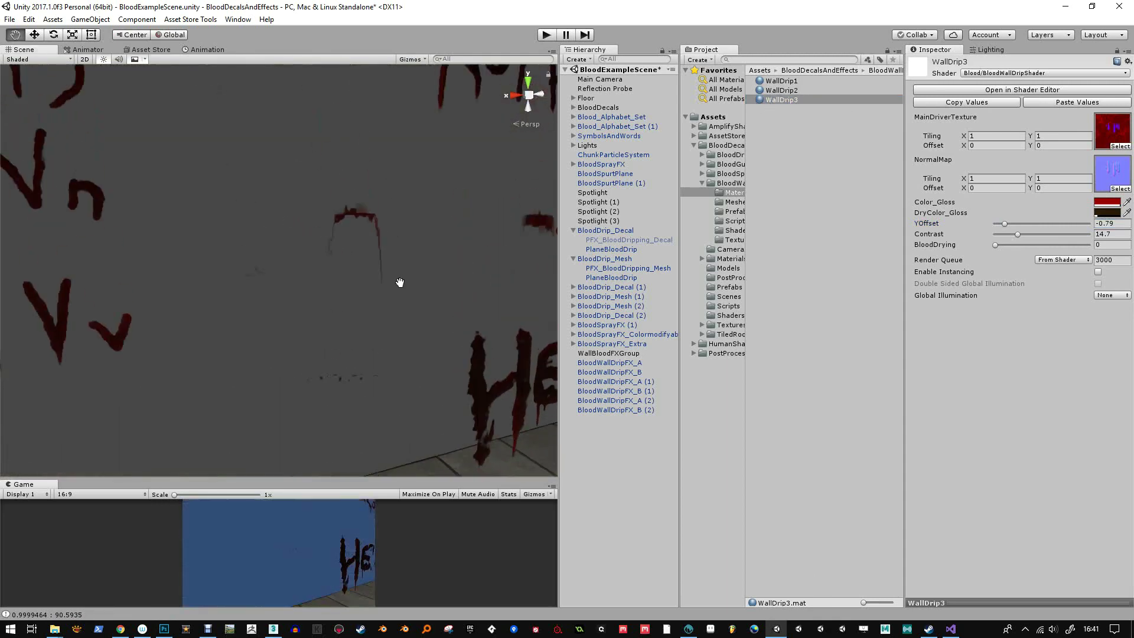
{"action": "scroll", "coordinate": [399, 282], "scroll_direction": "down", "scroll_amount": 3}
{"action": "scroll", "coordinate": [405, 246], "scroll_direction": "down", "scroll_amount": 3}
{"action": "scroll", "coordinate": [404, 245], "scroll_direction": "up", "scroll_amount": 1}
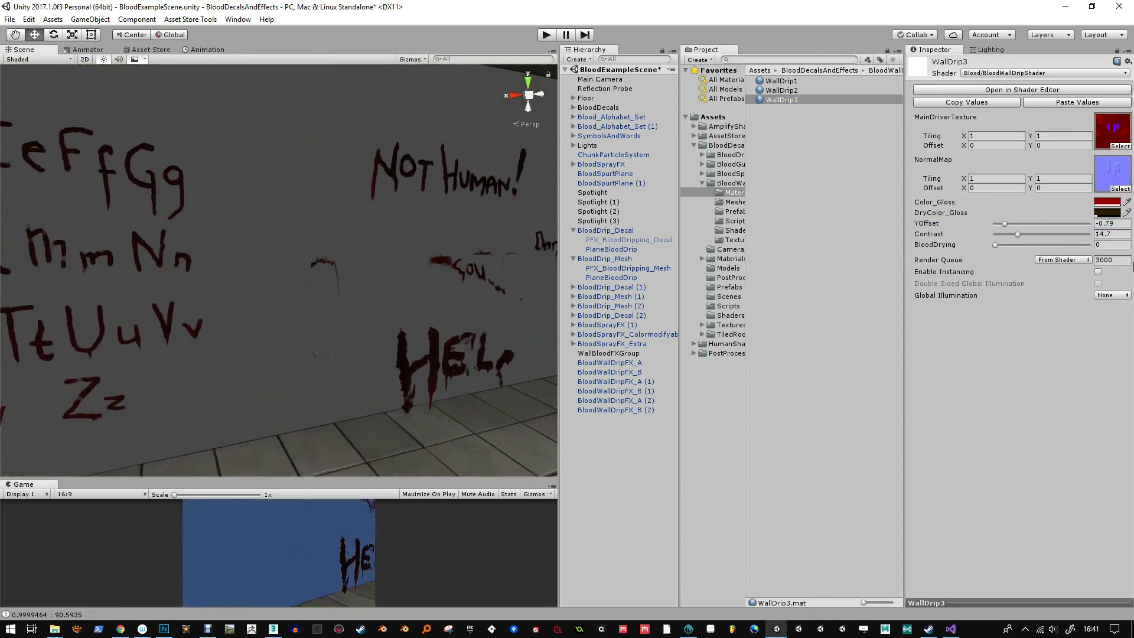
{"action": "mouse_move", "coordinate": [1005, 224]}
{"action": "left_mouse_down"}
{"action": "mouse_move", "coordinate": [1029, 225]}
{"action": "mouse_move", "coordinate": [990, 227]}
{"action": "left_mouse_up"}
{"action": "left_click_drag", "start_coordinate": [989, 228], "coordinate": [1005, 223]}
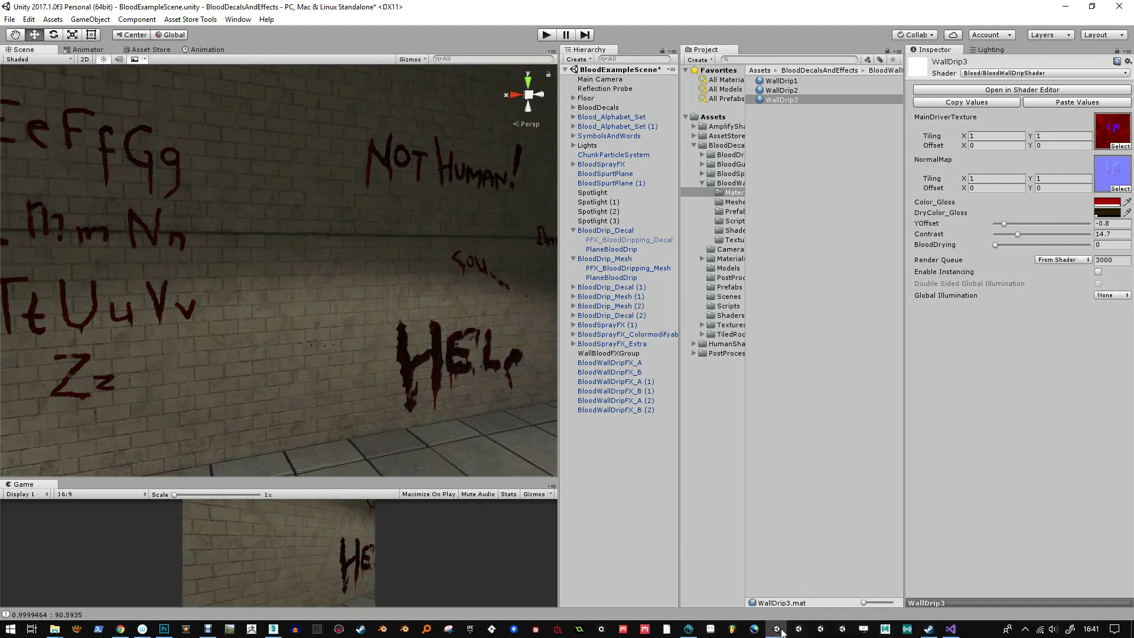
In Photoshop, hide Layer 2 copy and inspect and toggle Layer 1 copy's mask
{"action": "left_click", "coordinate": [164, 629]}
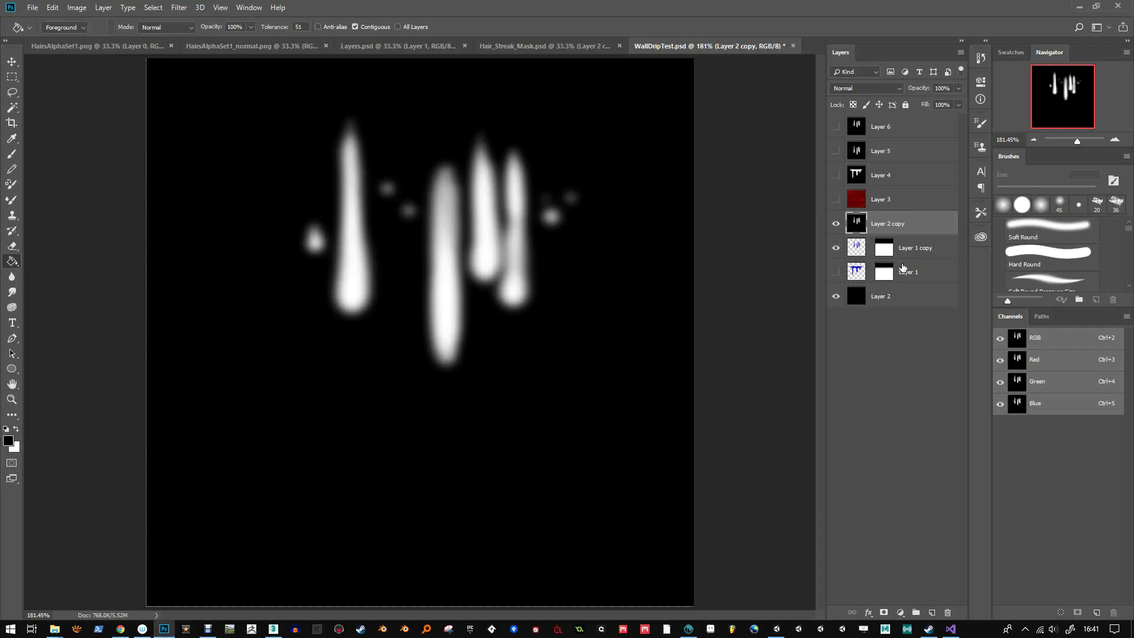
{"action": "left_click", "coordinate": [836, 224]}
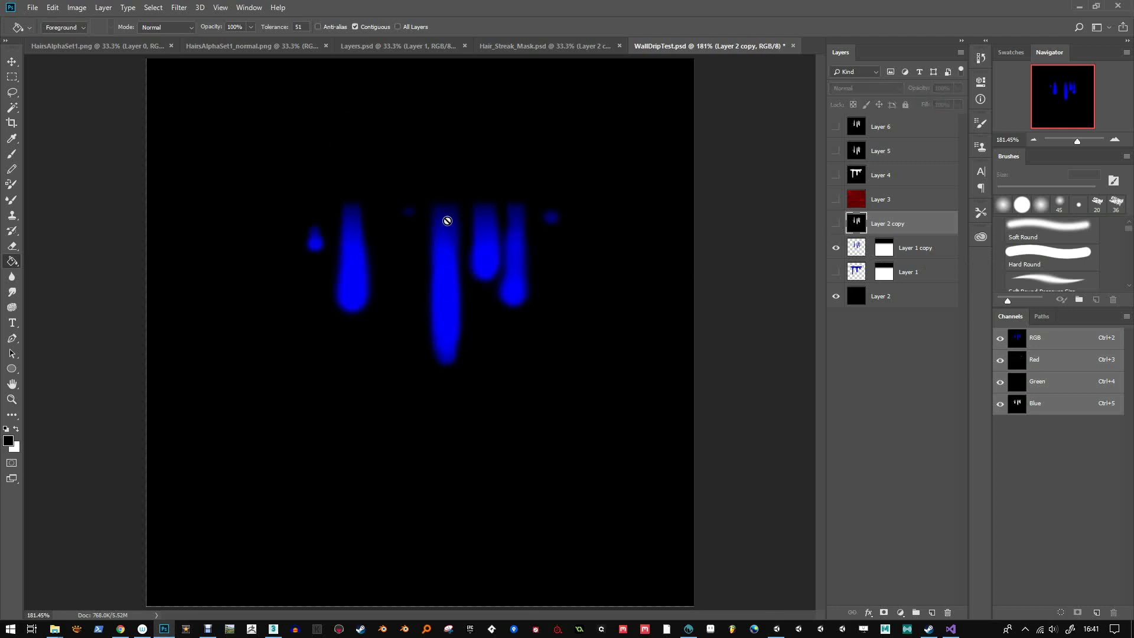
{"action": "left_click", "coordinate": [884, 250]}
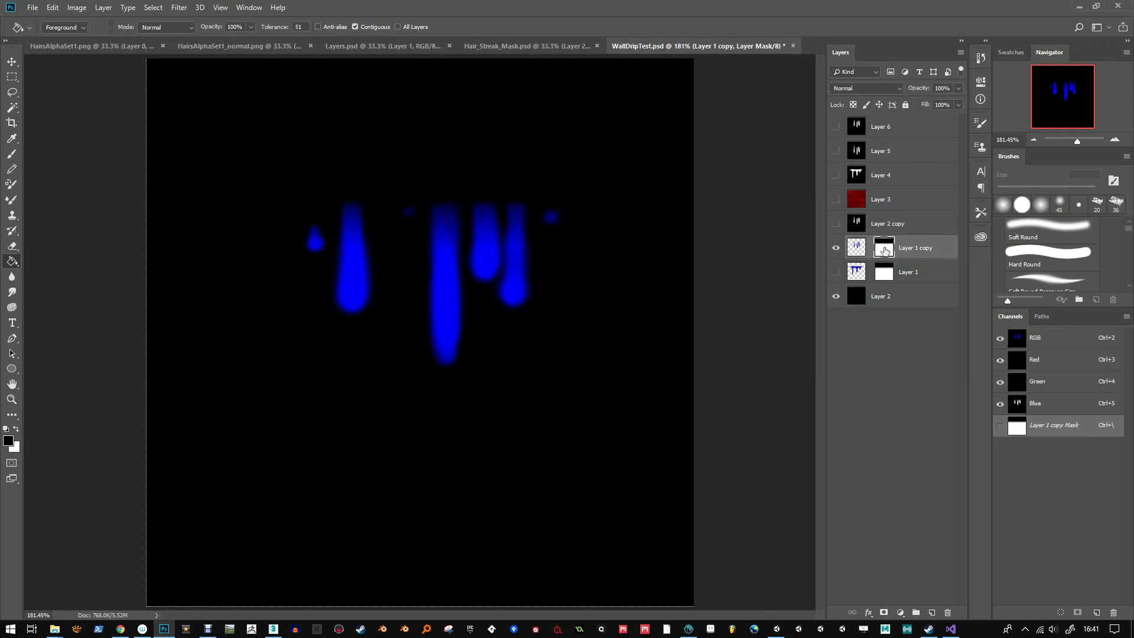
{"action": "left_click", "coordinate": [886, 252], "text": "alt"}
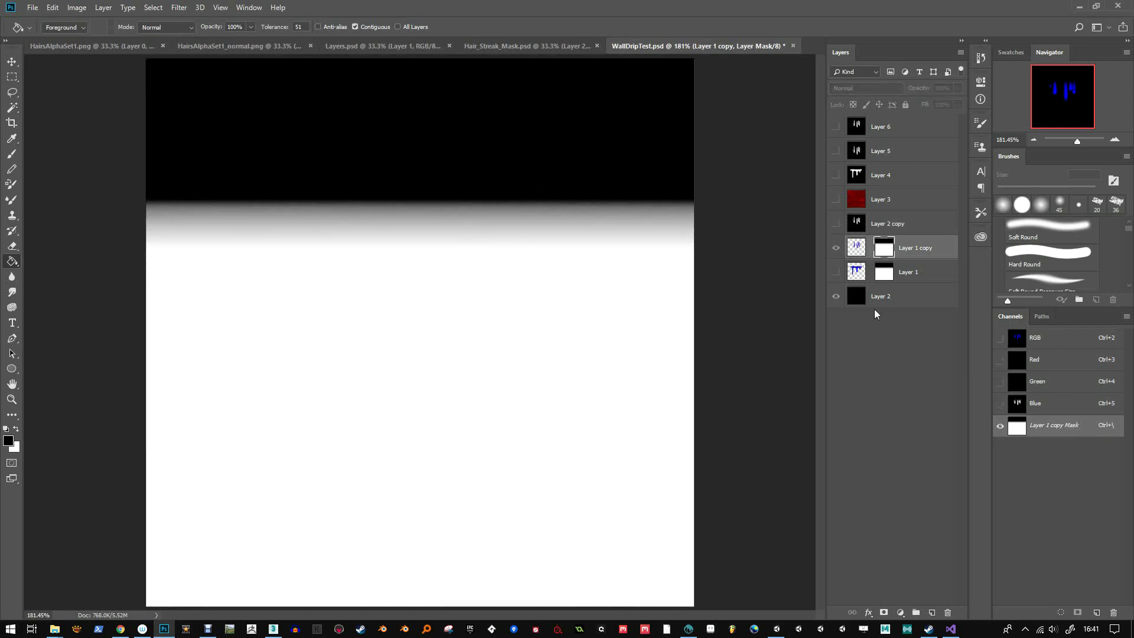
{"action": "left_click", "coordinate": [857, 250]}
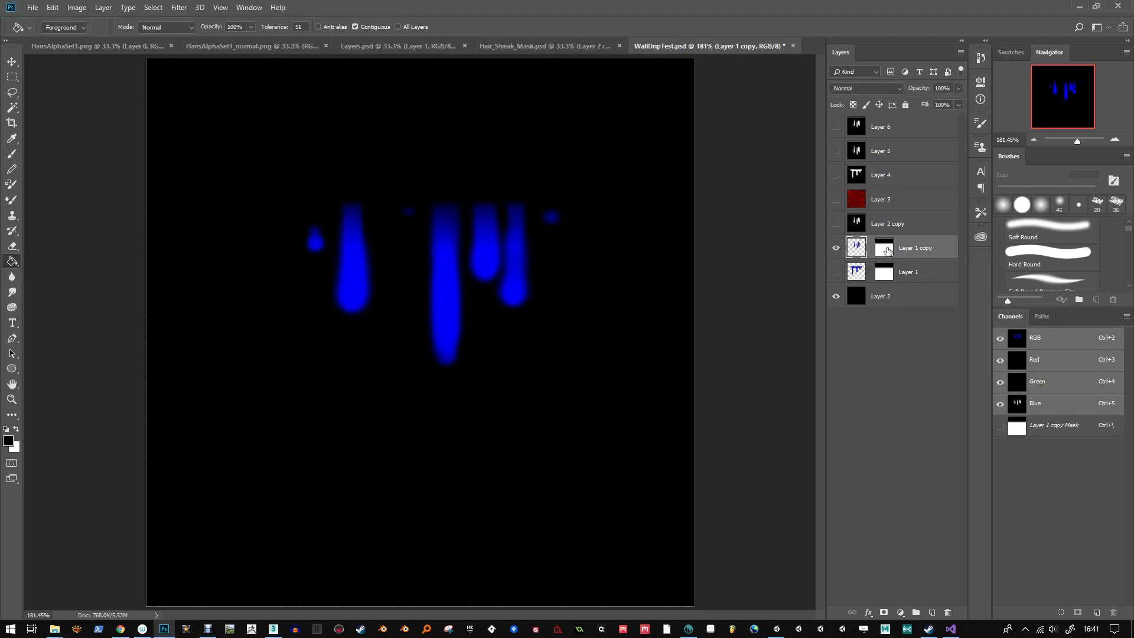
{"action": "left_click", "coordinate": [887, 252], "text": "shift"}
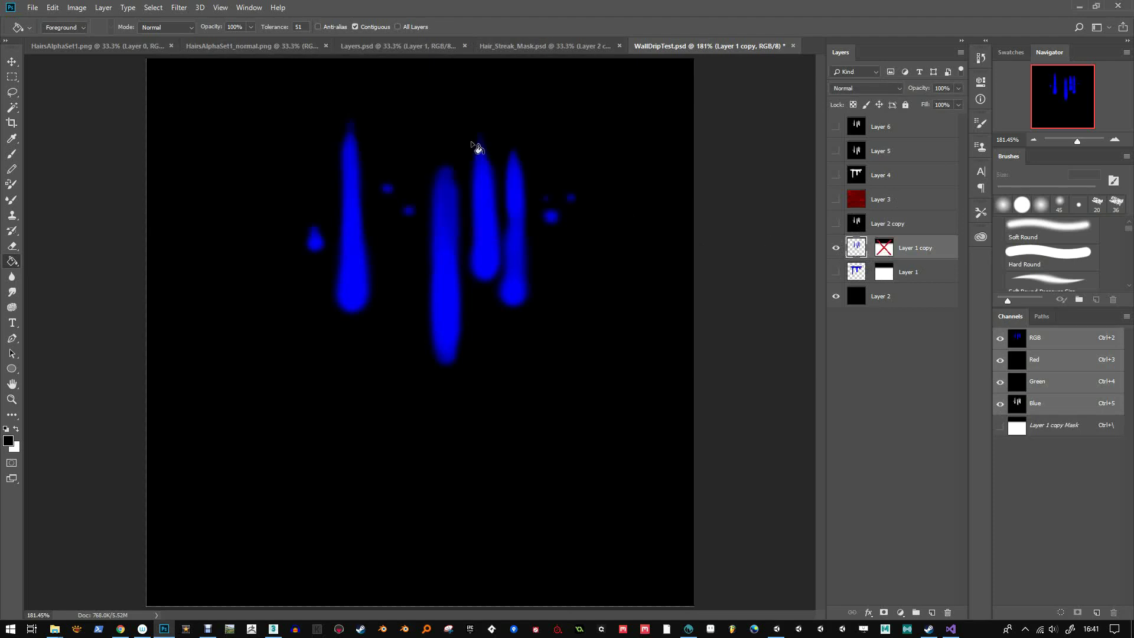
{"action": "left_click", "coordinate": [885, 251], "text": "shift"}
Show Layer 1, hide Layer 1 copy, and toggle Layer 1's mask
{"action": "left_click", "coordinate": [884, 273]}
{"action": "left_click", "coordinate": [835, 273]}
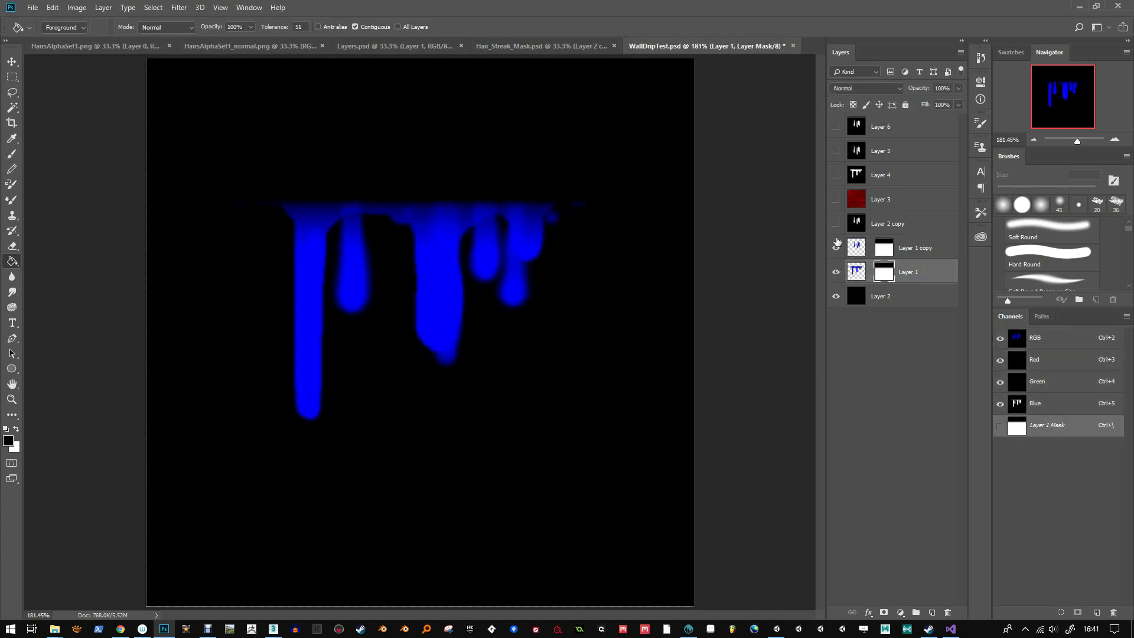
{"action": "left_click", "coordinate": [836, 248]}
{"action": "left_click", "coordinate": [884, 273], "text": "shift"}
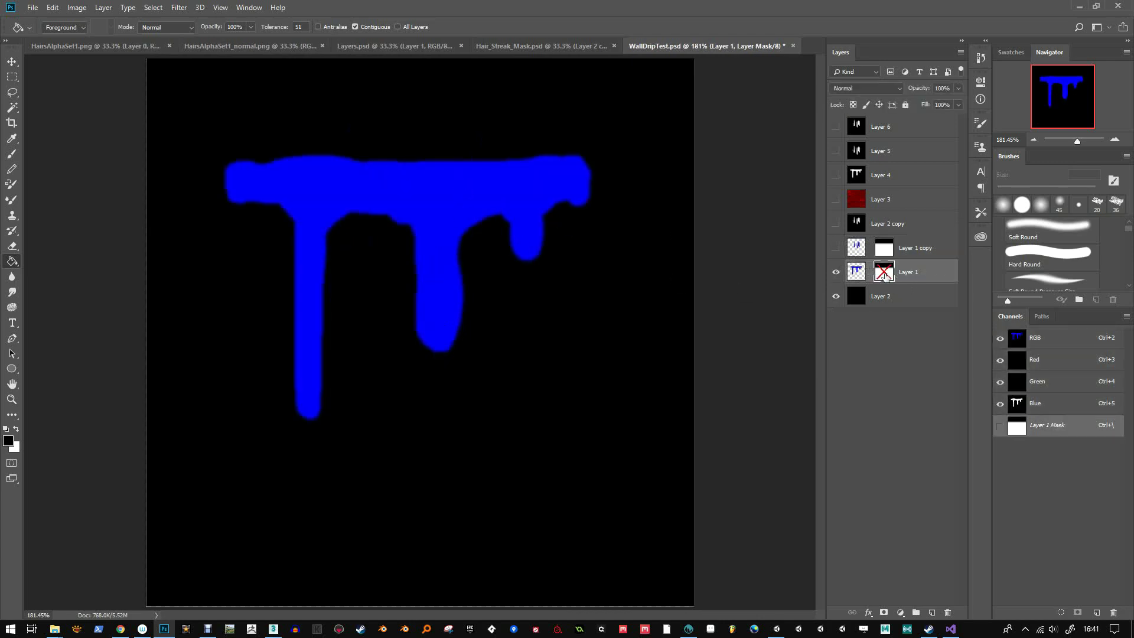
{"action": "left_click", "coordinate": [884, 275], "text": "shift"}
Show and select the red splatter Layer 3, then minimize Photoshop
{"action": "left_click", "coordinate": [835, 200]}
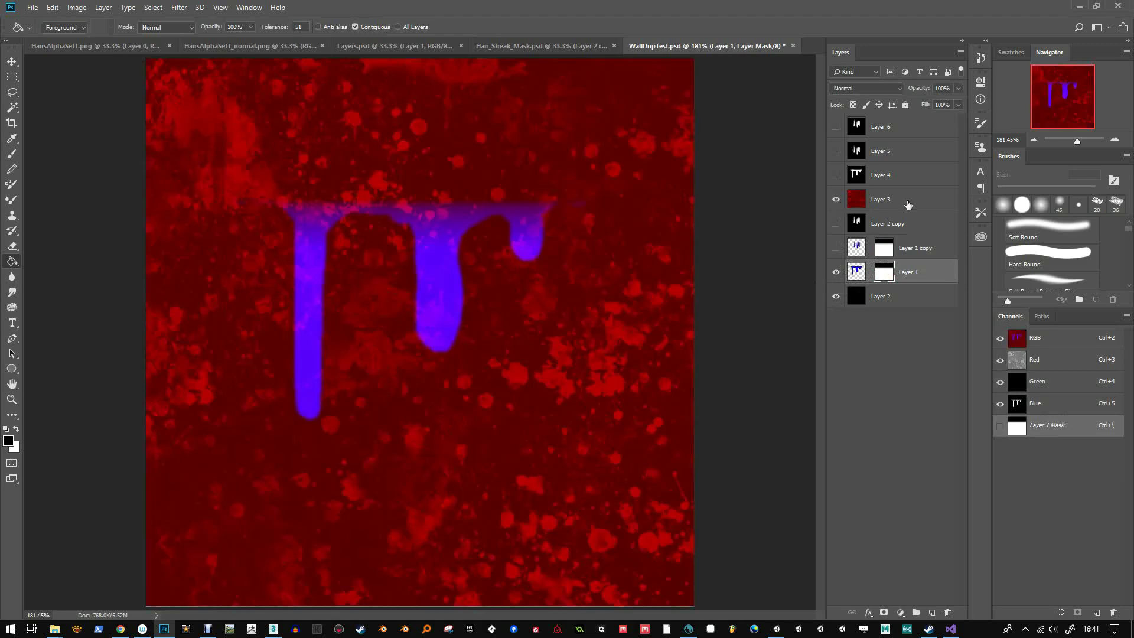
{"action": "left_click", "coordinate": [868, 200]}
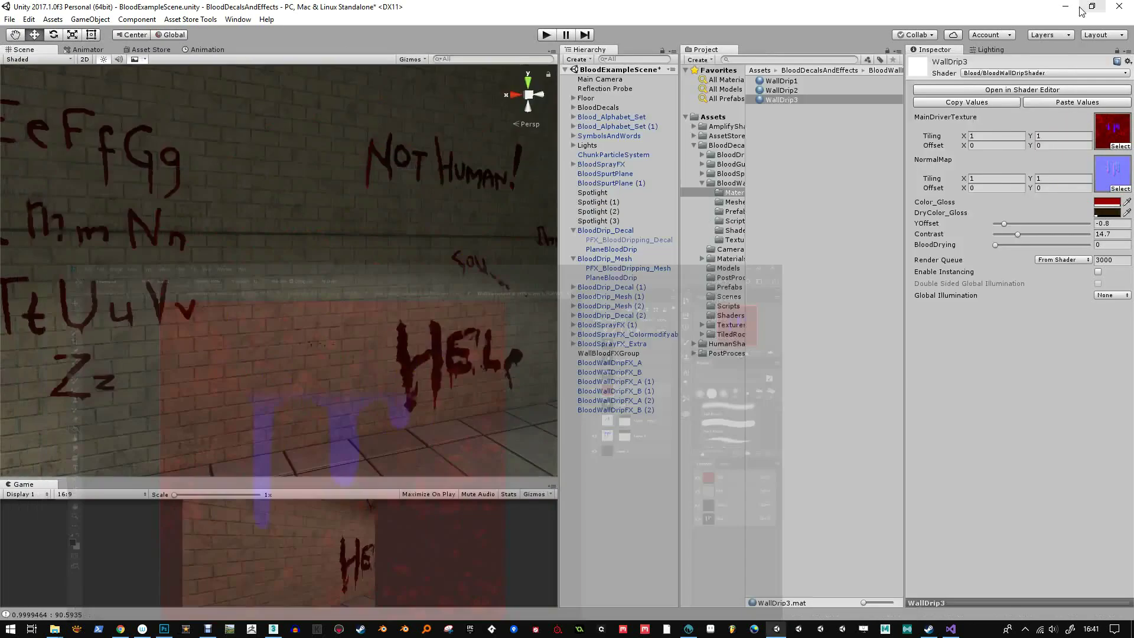
{"action": "left_click", "coordinate": [1079, 9]}
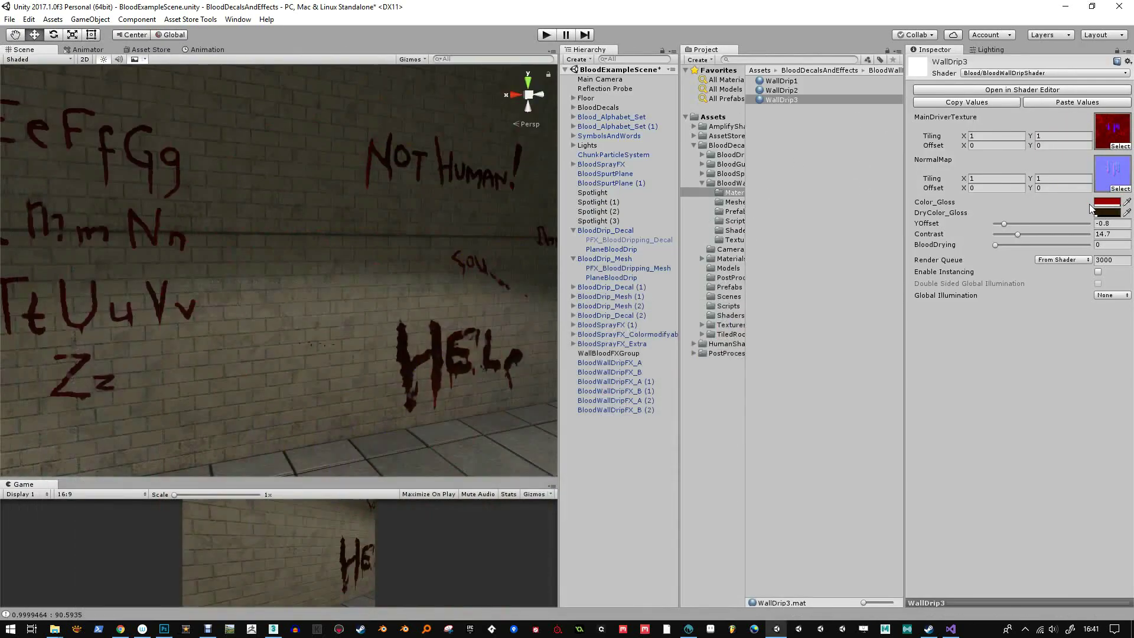
Open the Textures folder and inspect WallDrip2_RGB's and WallDripTest's import settings
{"action": "left_click", "coordinate": [728, 212]}
{"action": "left_click", "coordinate": [732, 240]}
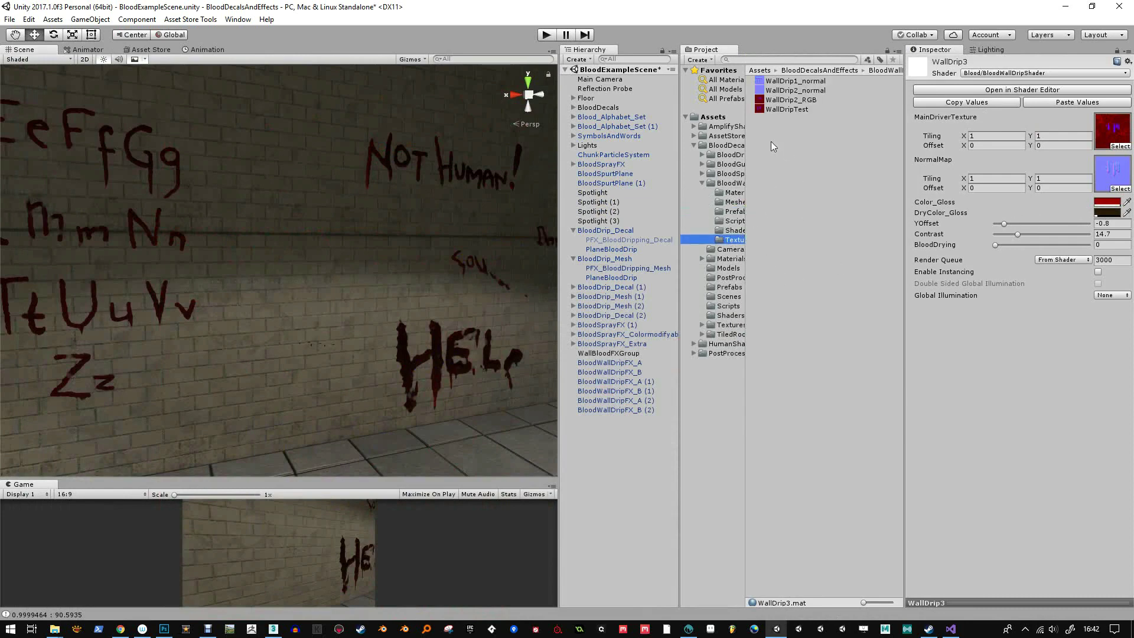
{"action": "left_click", "coordinate": [796, 99]}
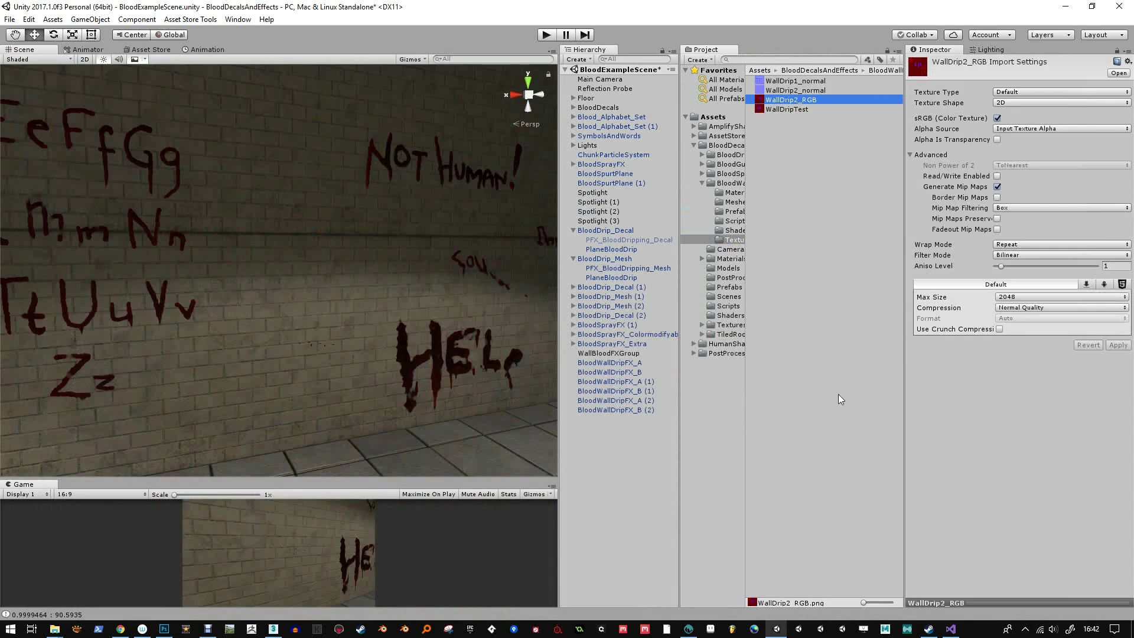
{"action": "left_click", "coordinate": [786, 108]}
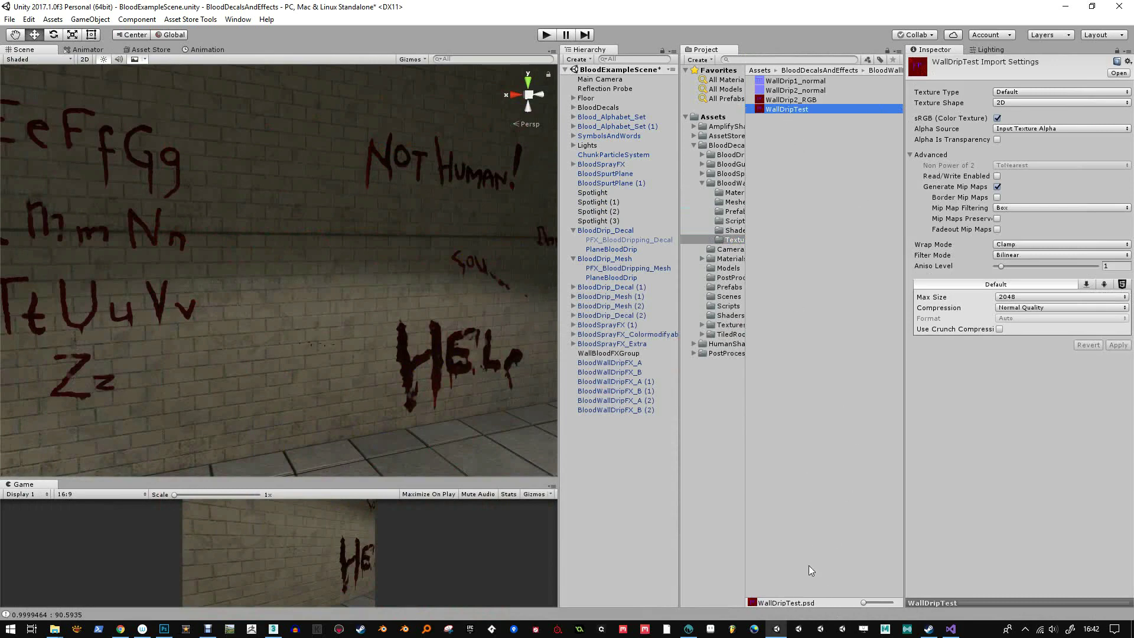
Open WallDripTest in Photoshop, then return to WallDrip2_RGB's import settings in Unity
{"action": "double_click", "coordinate": [761, 108]}
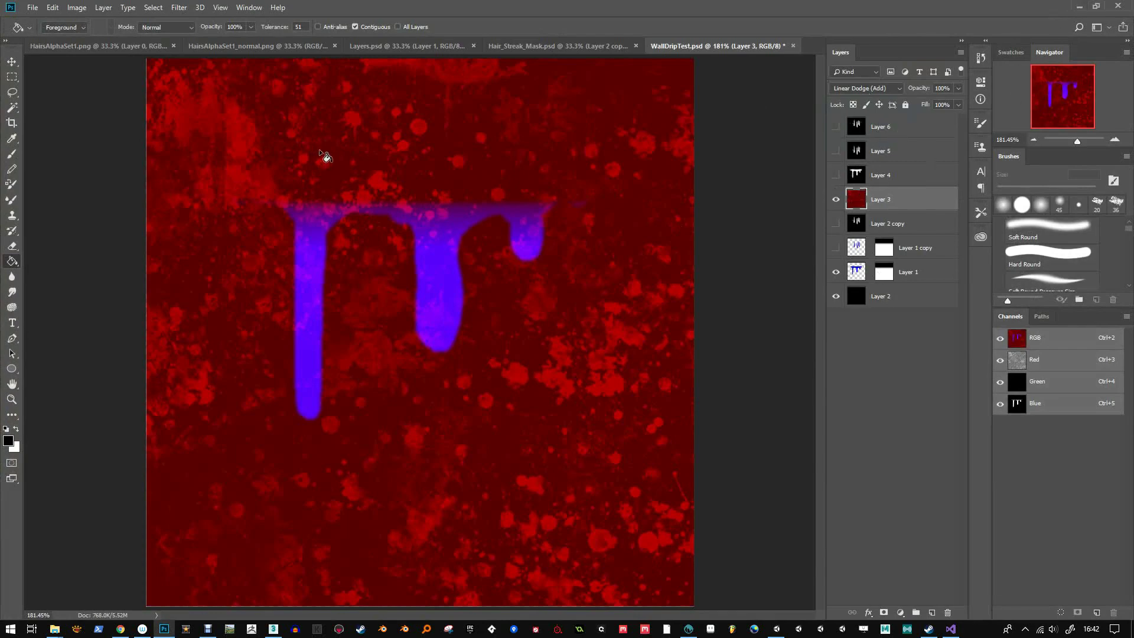
{"action": "left_click", "coordinate": [1083, 8]}
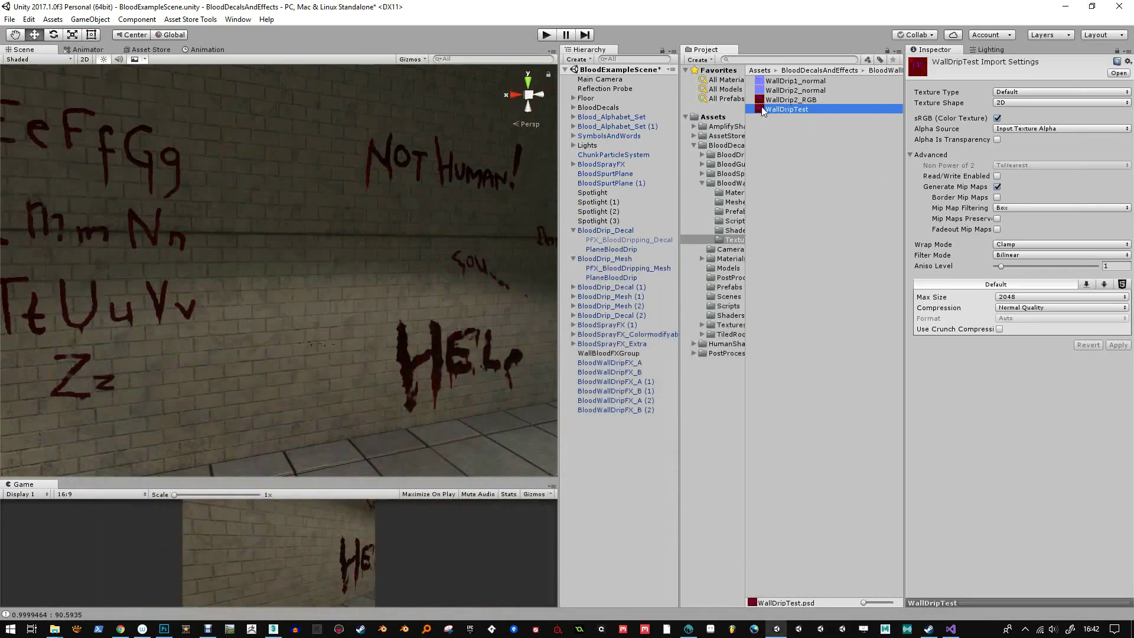
{"action": "left_click", "coordinate": [769, 103]}
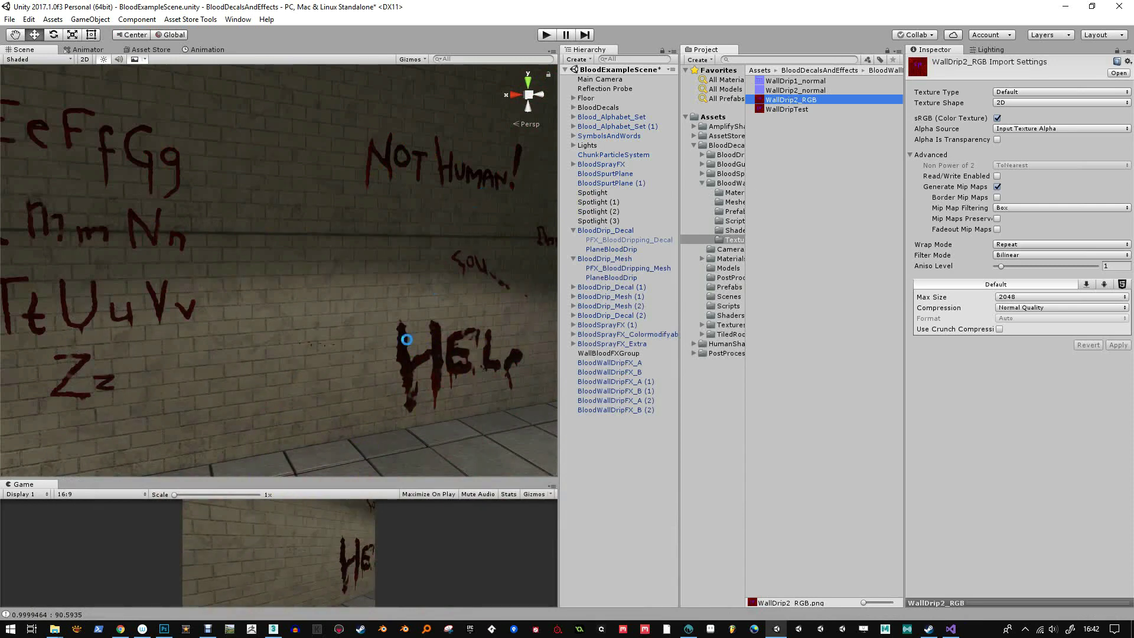
Save BloodExampleScene with Ctrl+S and orbit around the blood-lettered room
{"action": "key", "text": "ctrl+s"}
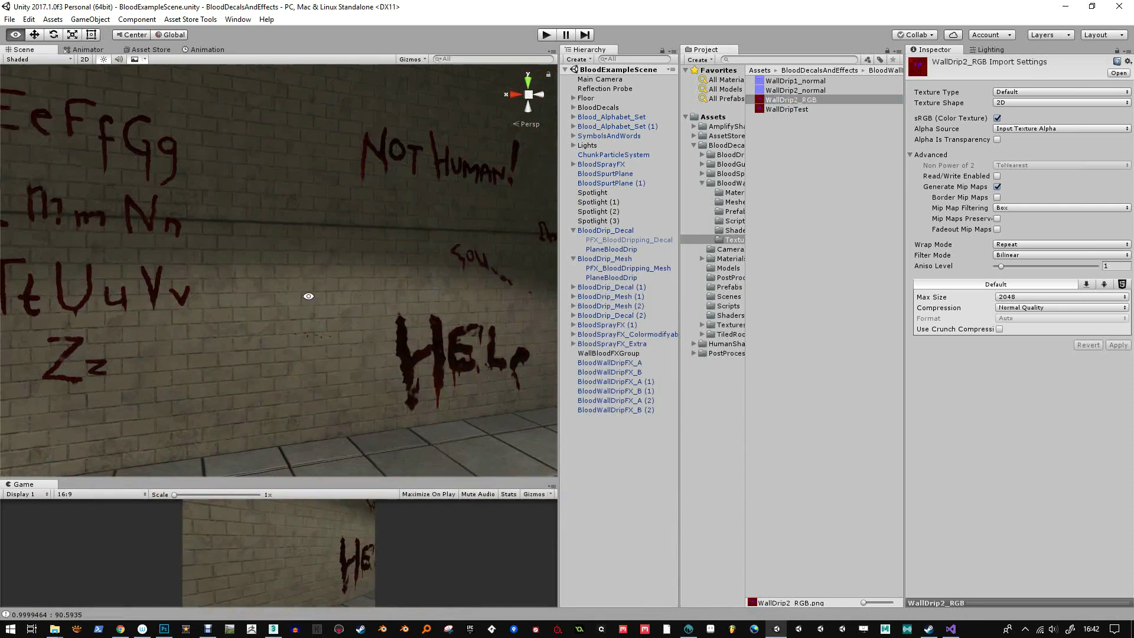
{"action": "scroll", "coordinate": [306, 304], "scroll_direction": "up", "scroll_amount": 1}
{"action": "right_click_drag", "start_coordinate": [332, 409], "coordinate": [330, 399], "text": "alt"}
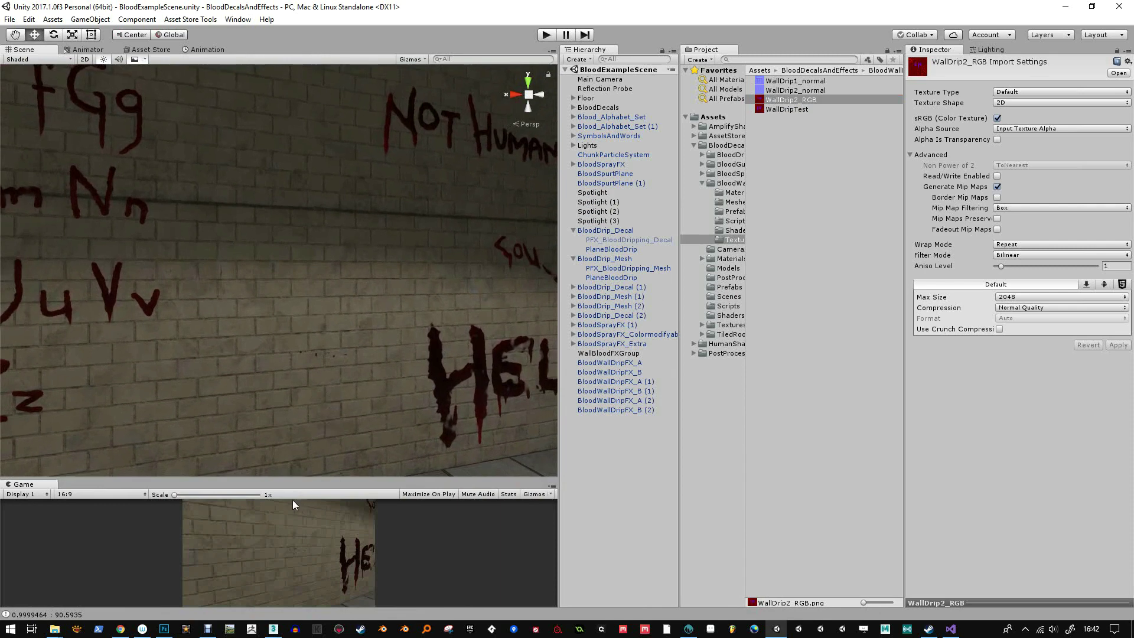
{"action": "mouse_move", "coordinate": [333, 347]}
{"action": "right_mouse_down"}
{"action": "mouse_move", "coordinate": [326, 352]}
{"action": "mouse_move", "coordinate": [461, 422]}
{"action": "mouse_move", "coordinate": [375, 417]}
{"action": "mouse_move", "coordinate": [375, 309]}
{"action": "mouse_move", "coordinate": [452, 405]}
{"action": "mouse_move", "coordinate": [480, 392]}
{"action": "mouse_move", "coordinate": [223, 393]}
{"action": "mouse_move", "coordinate": [446, 404]}
{"action": "mouse_move", "coordinate": [266, 413]}
{"action": "mouse_move", "coordinate": [450, 410]}
{"action": "right_mouse_up"}
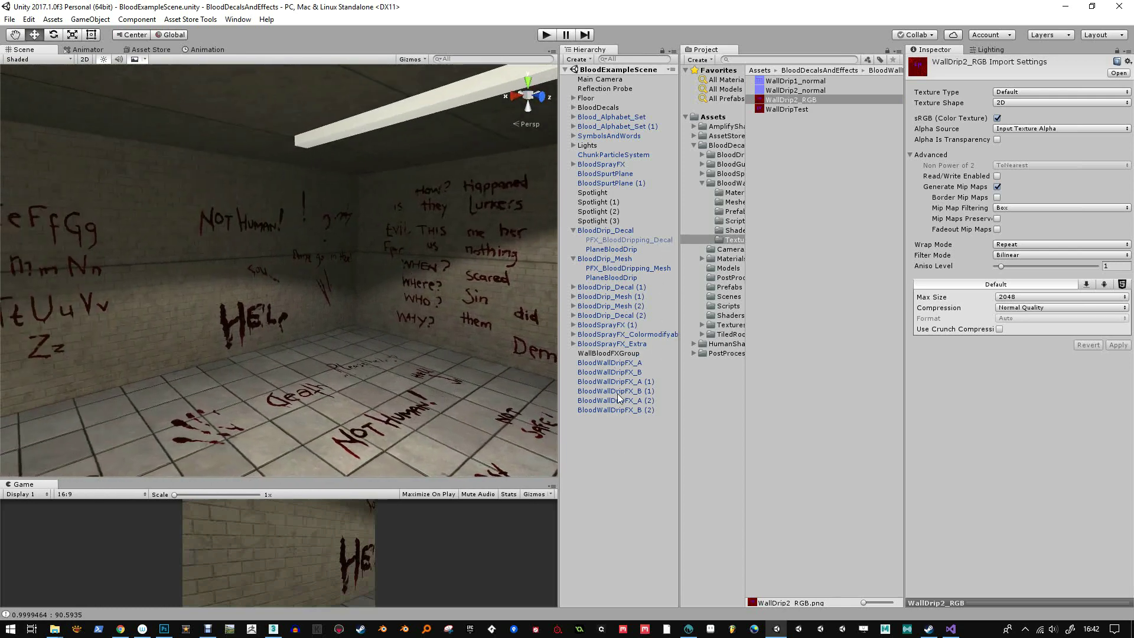
{"action": "scroll", "coordinate": [379, 397], "scroll_direction": "up", "scroll_amount": 2}
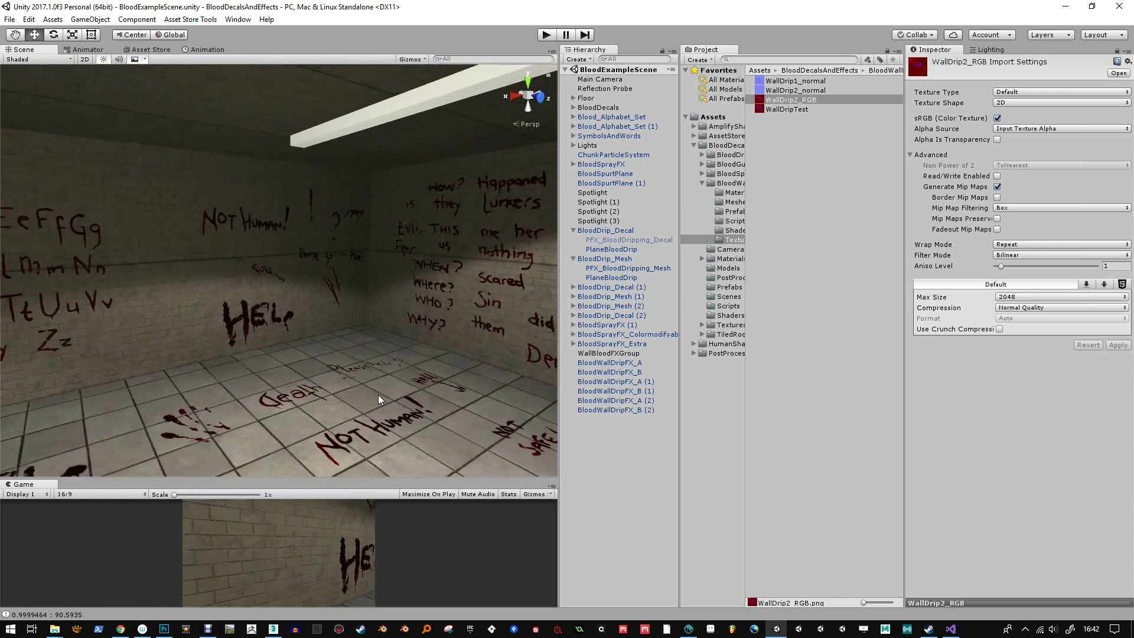